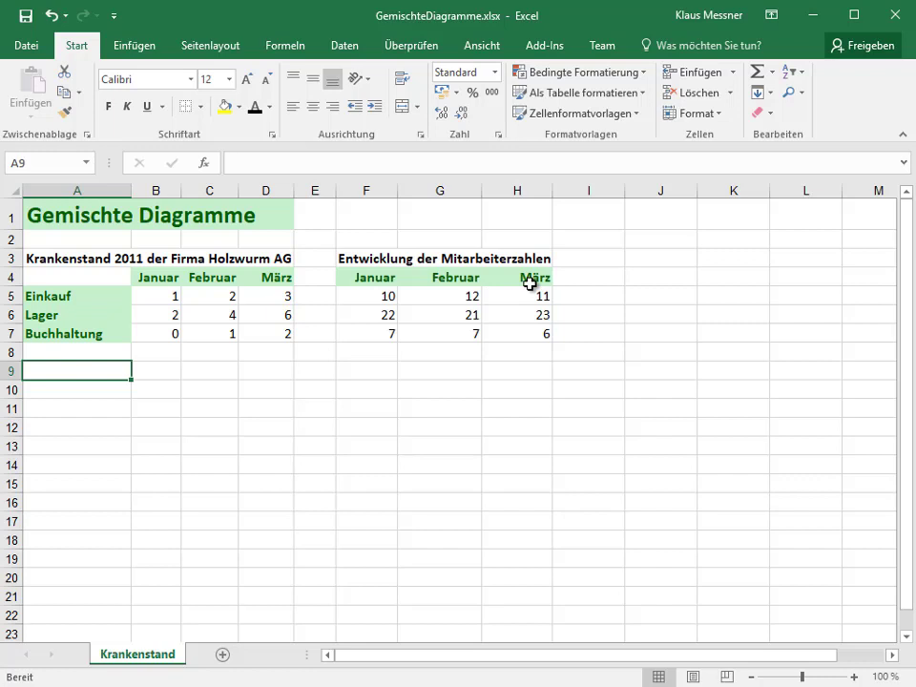
Select A4:D7 and insert a Gruppierte Säulen chart of the Einkauf, Lager and Buchhaltung sick-leave data.
click(383, 300)
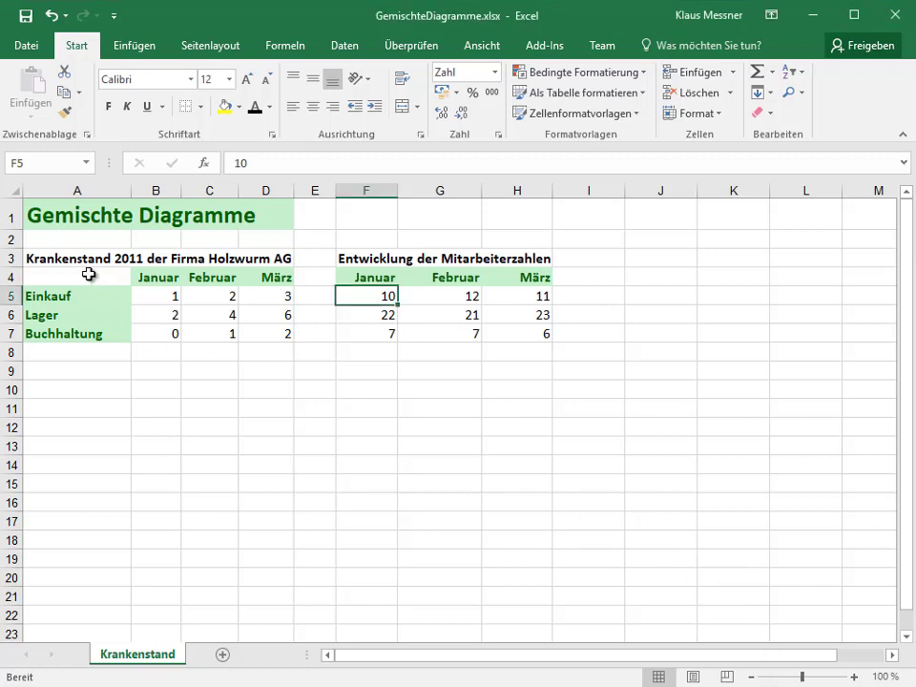
drag(88, 275, 282, 329)
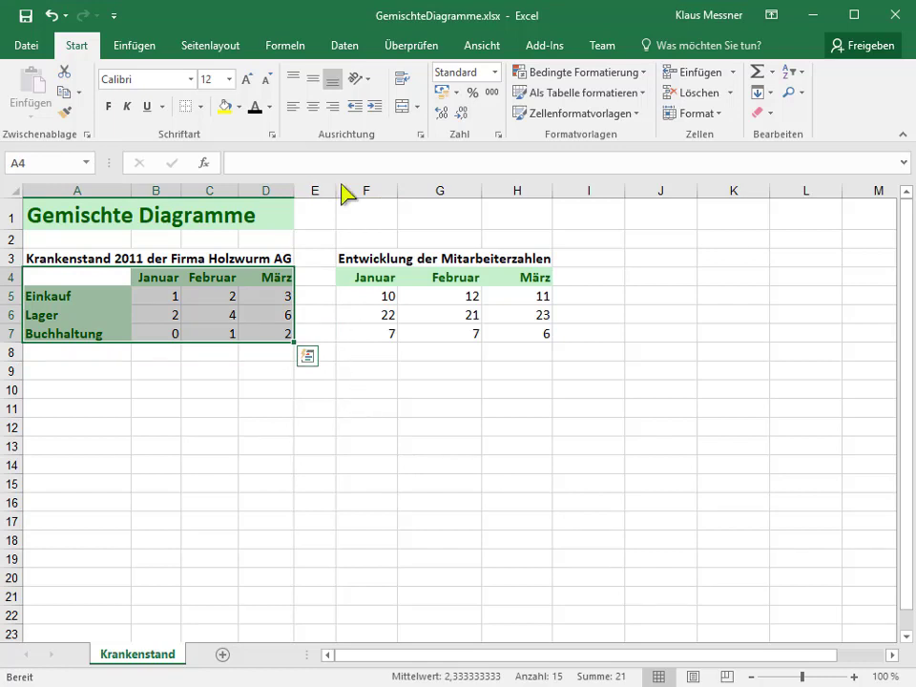
click(151, 49)
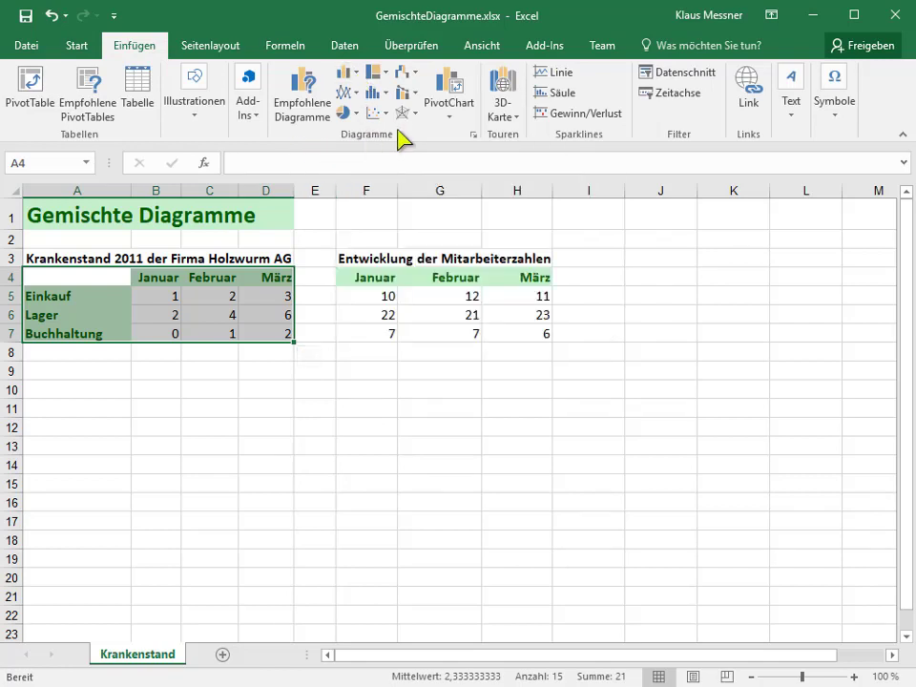
click(358, 74)
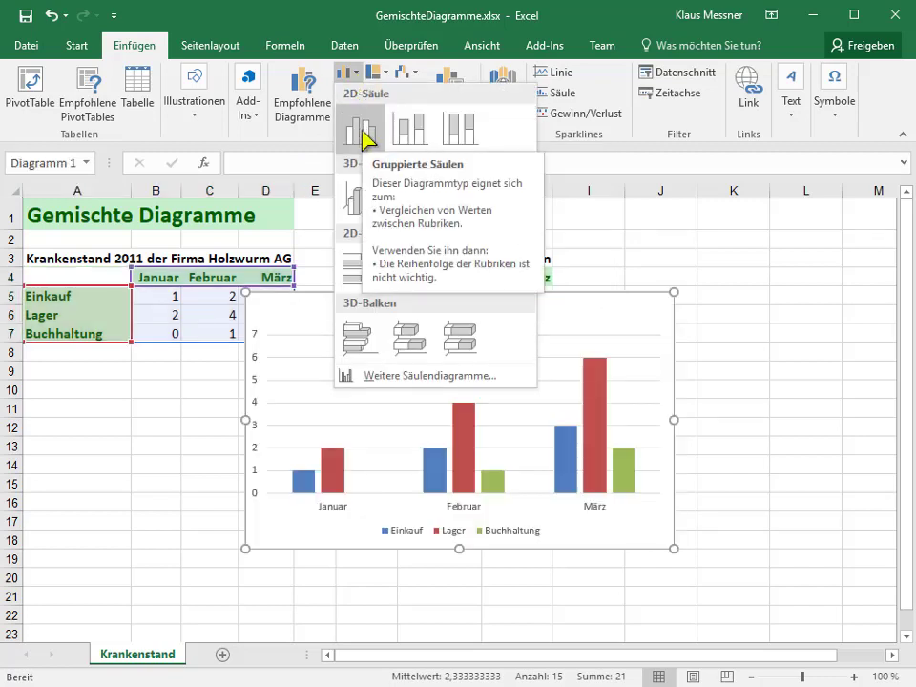
click(362, 132)
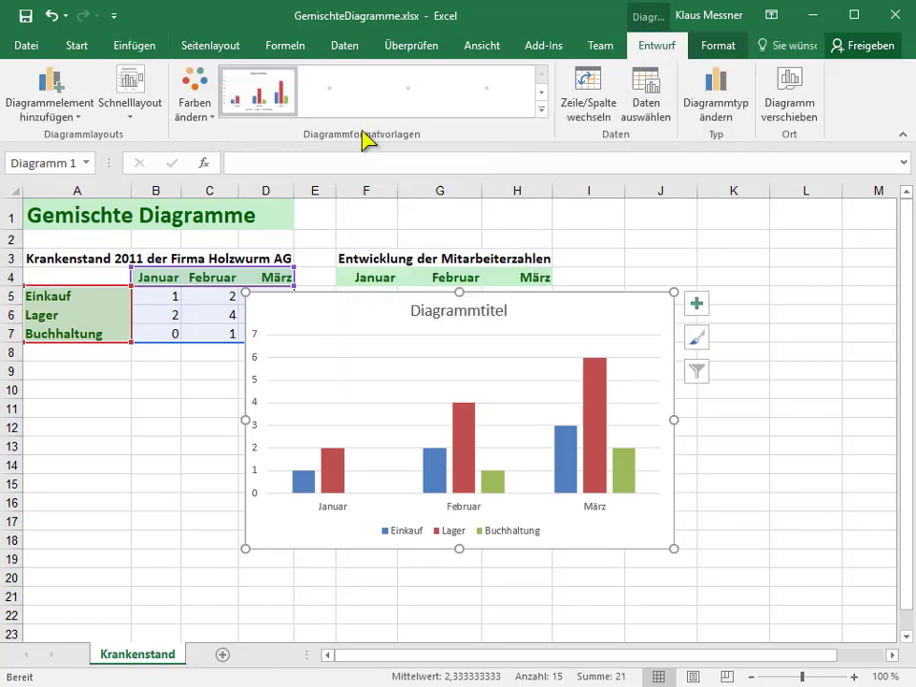
Link the chart title to cell A3 so it reads 'Krankenstand 2011 der Firma Holzwurm AG'.
click(445, 315)
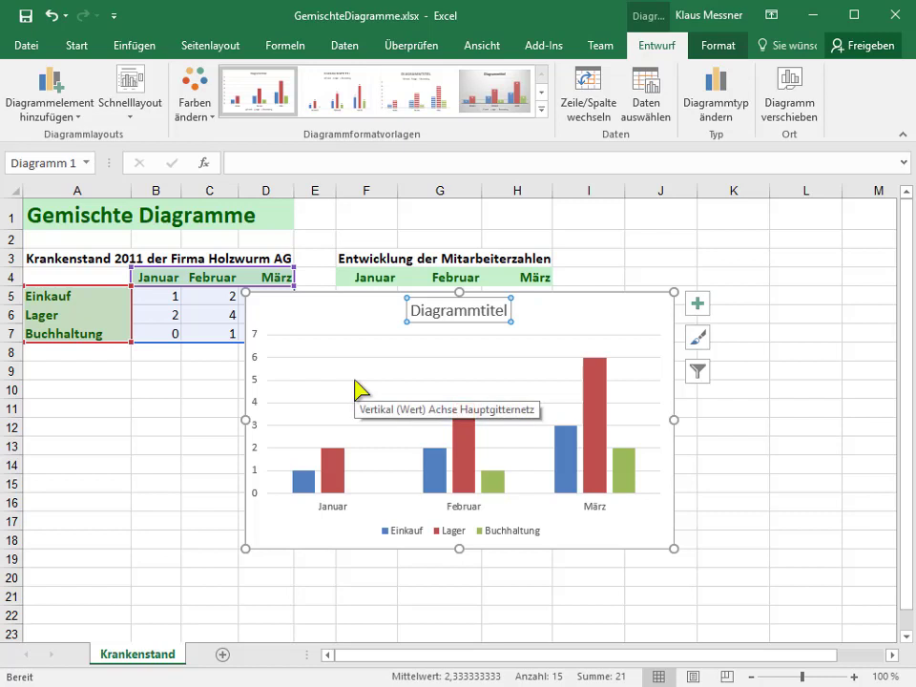
text(=)
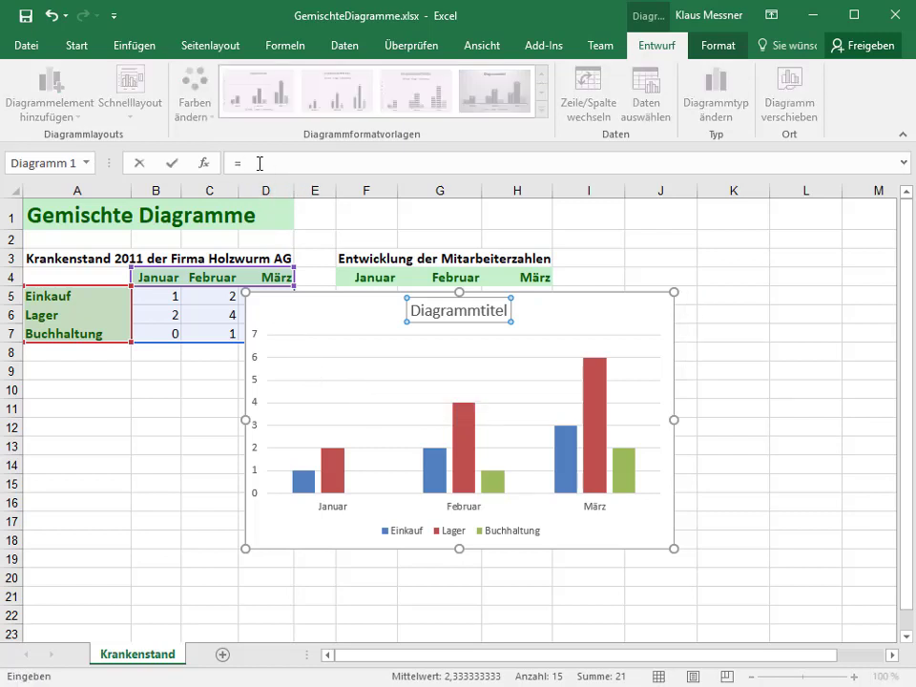
click(88, 262)
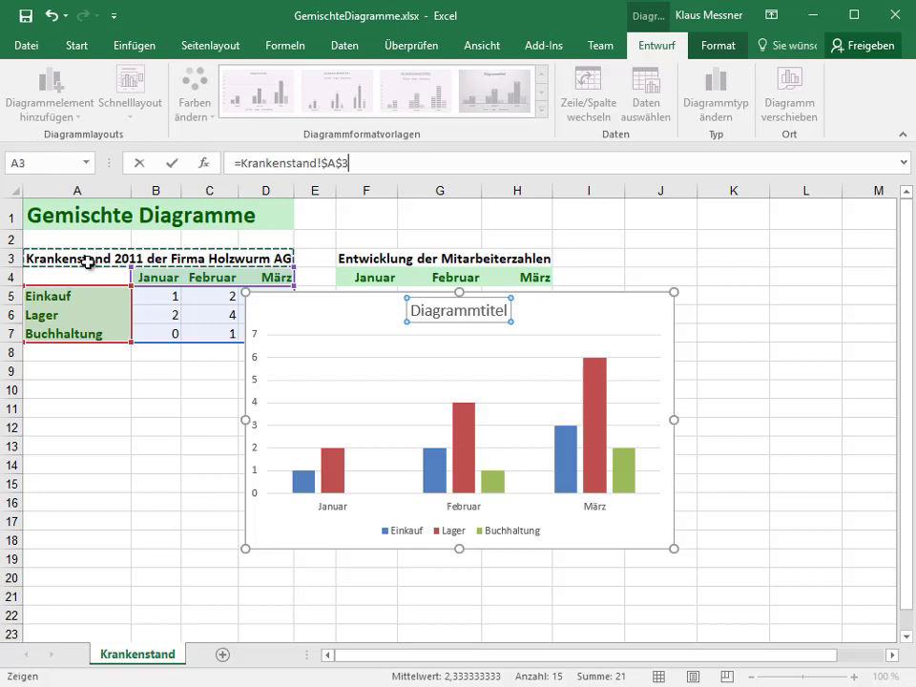
key(Return)
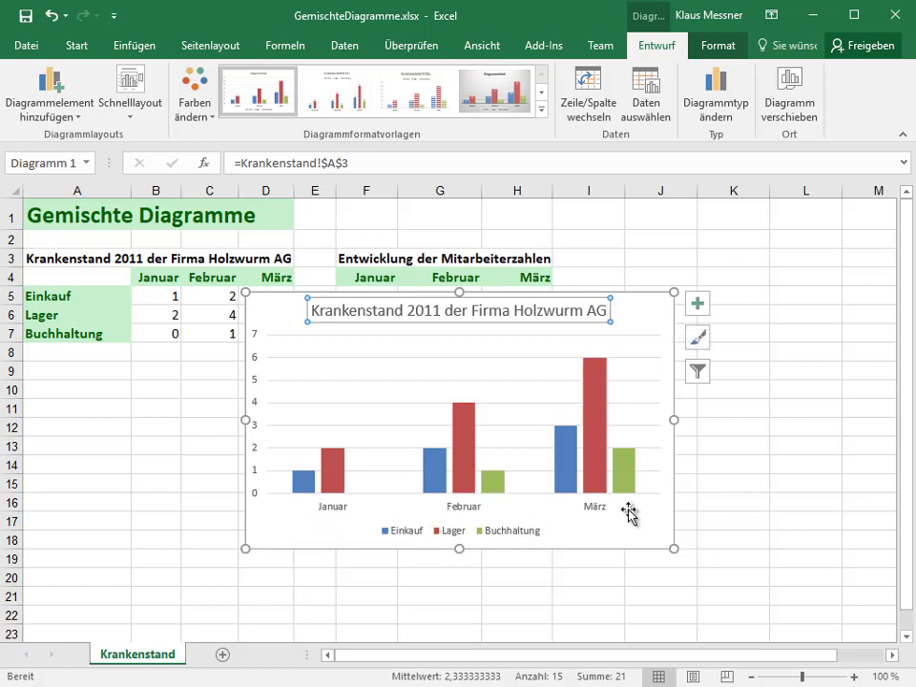
Set the legend position to Rechts in the Legende formatieren pane.
click(497, 537)
right_click(497, 540)
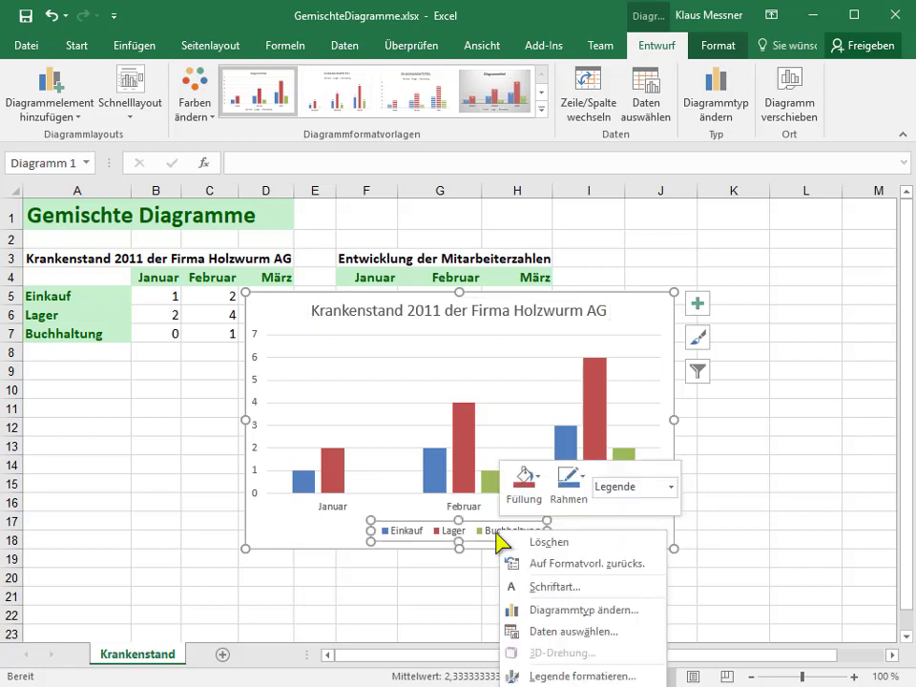
click(632, 674)
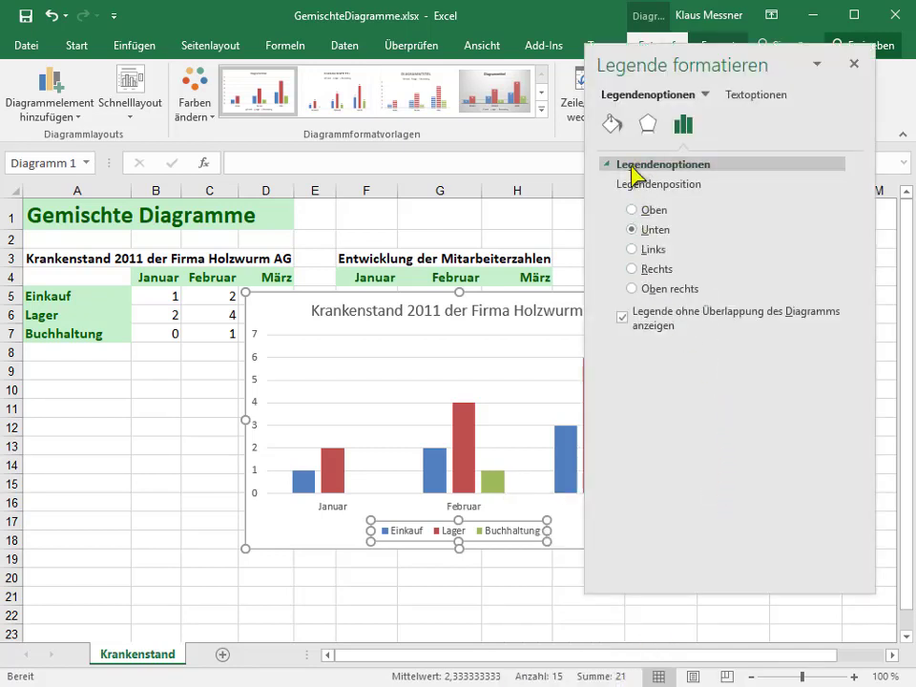
click(632, 270)
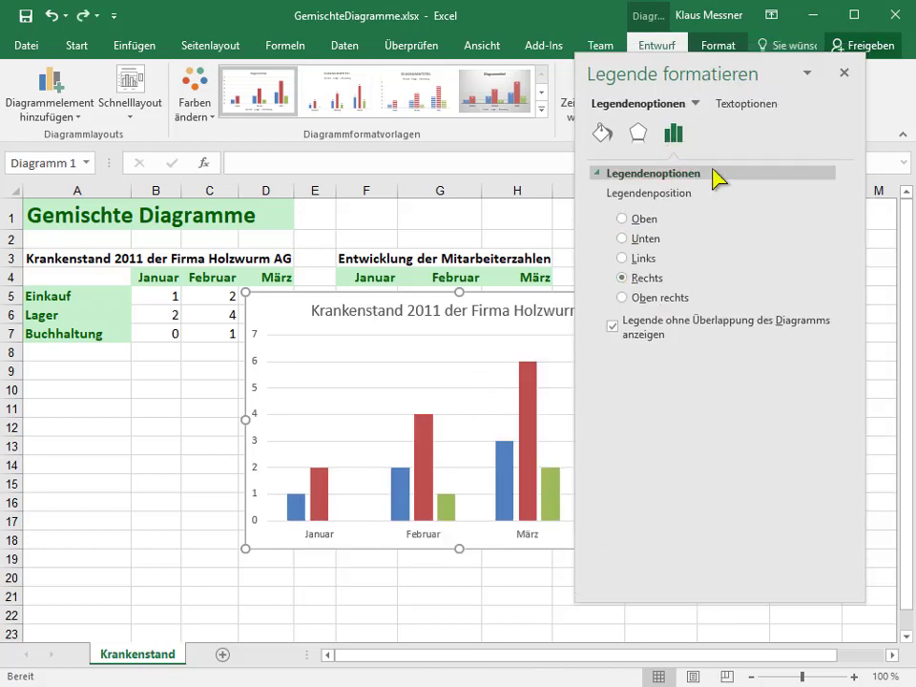
mouse_move(766, 71)
mouse_down()
mouse_move(723, 80)
mouse_move(713, 93)
mouse_up()
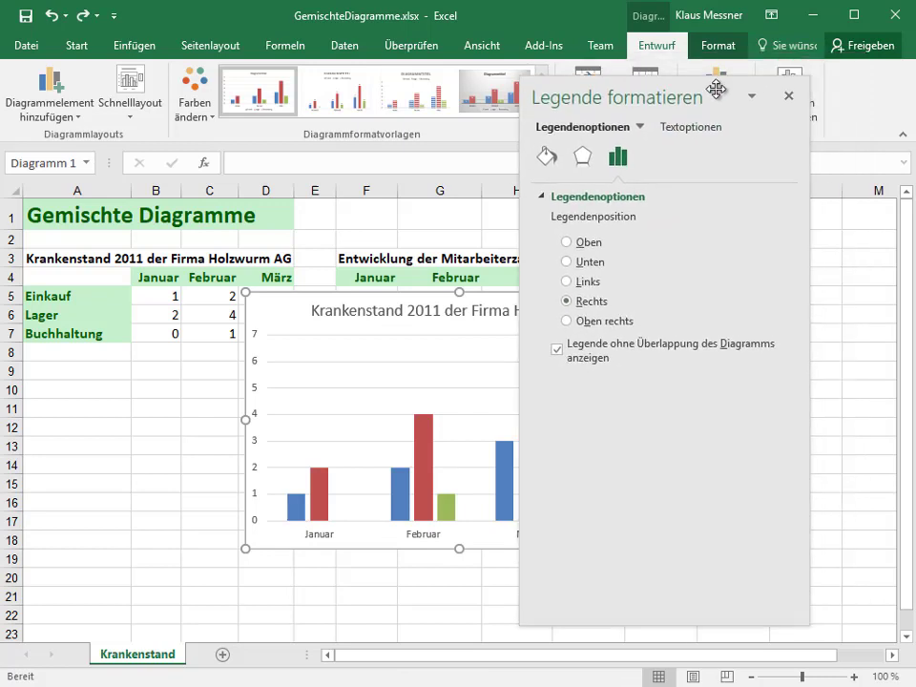
click(788, 97)
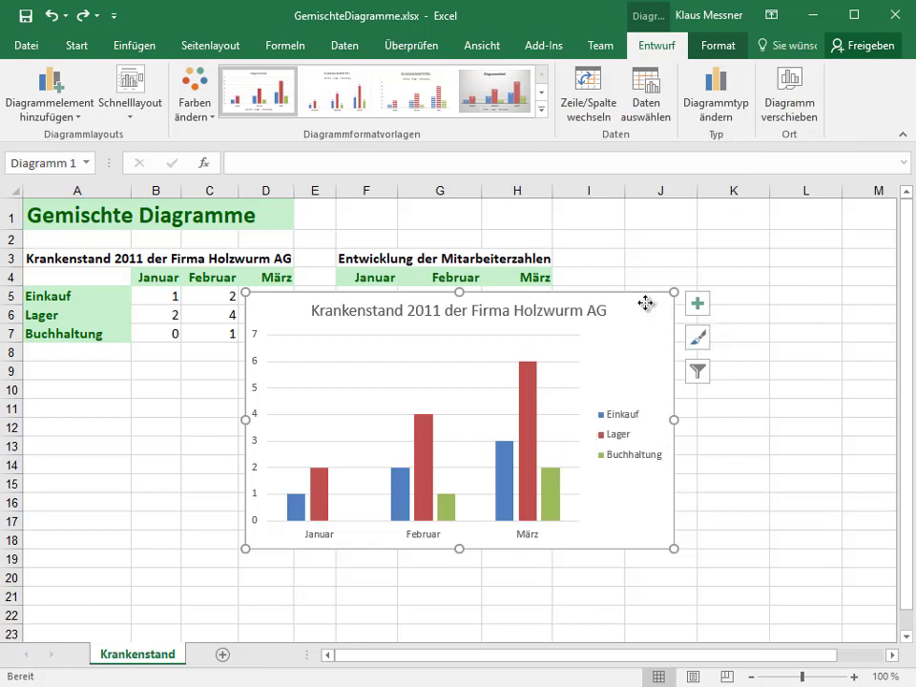
Move the chart below the table, enlarge it, and apply style 14 with olive-green monochrome colours.
drag(645, 303, 418, 355)
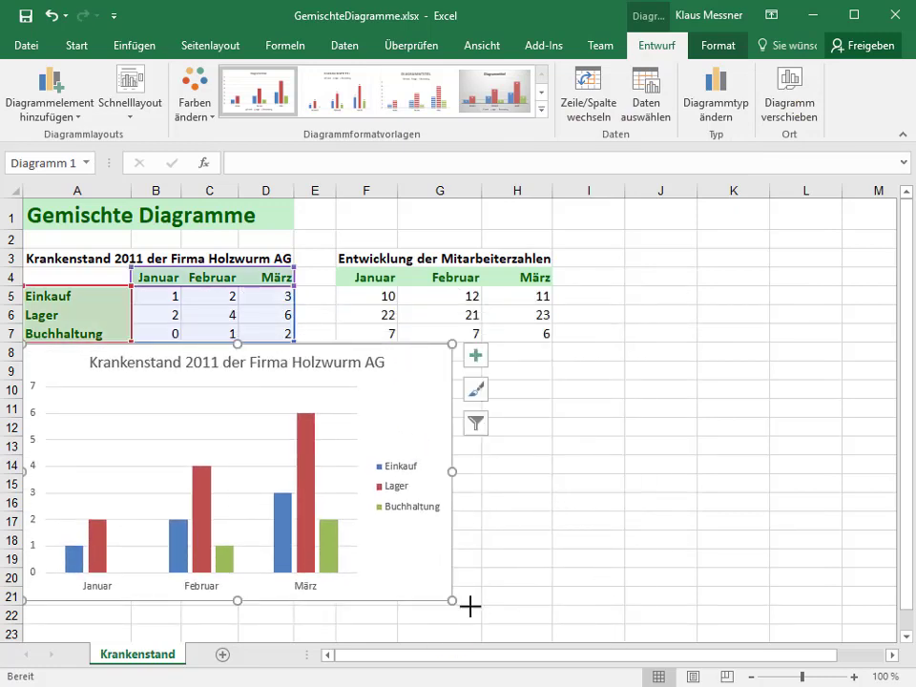
drag(452, 601, 547, 630)
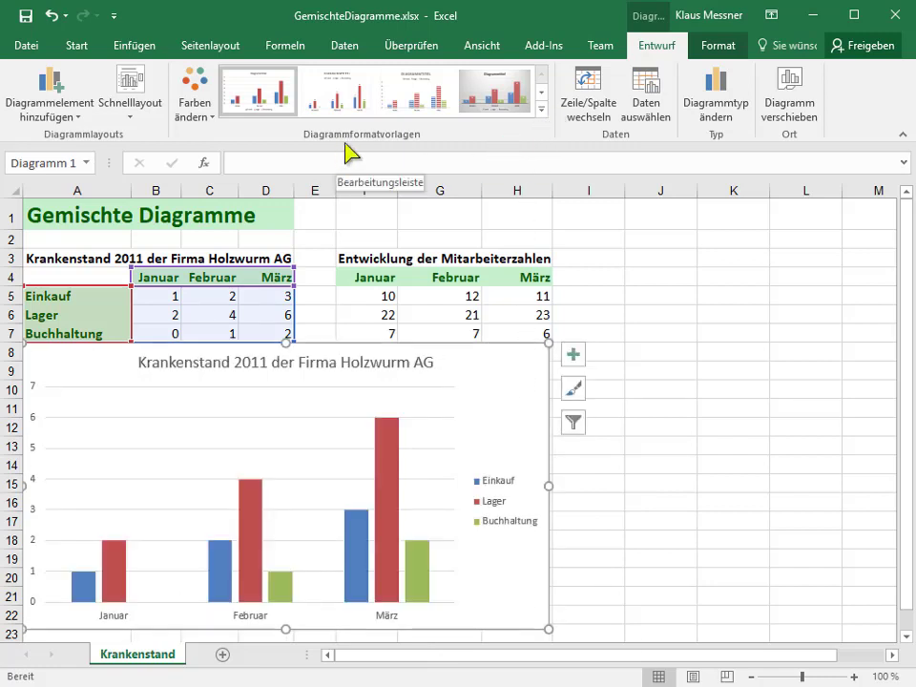
click(541, 111)
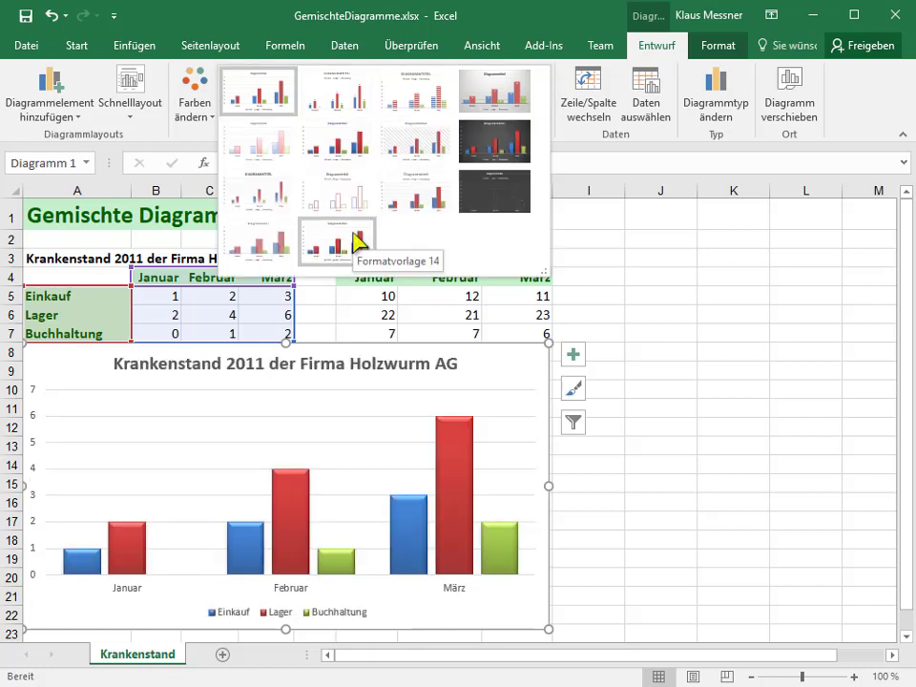
click(355, 233)
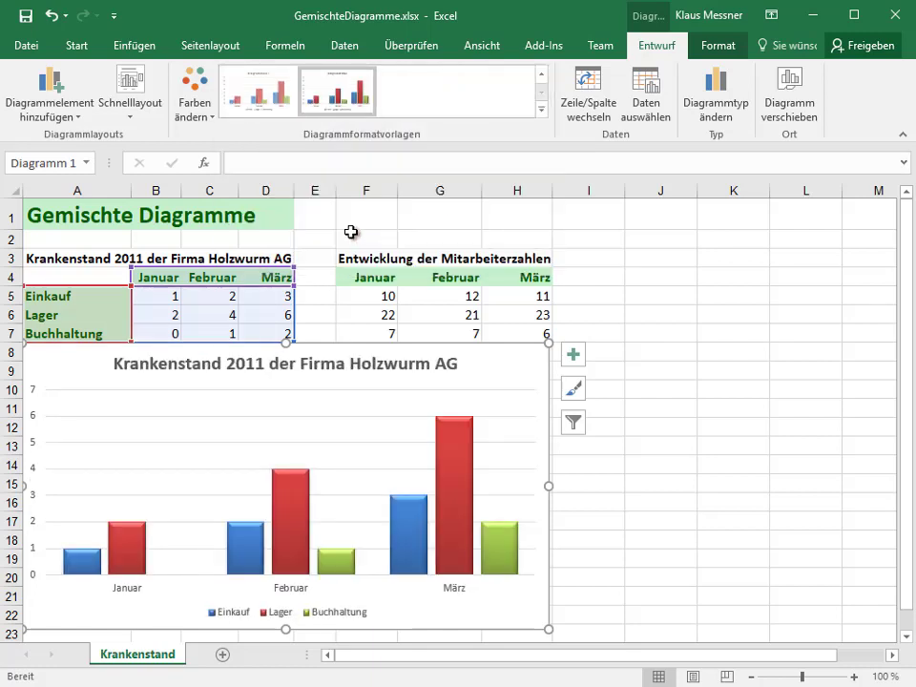
click(211, 117)
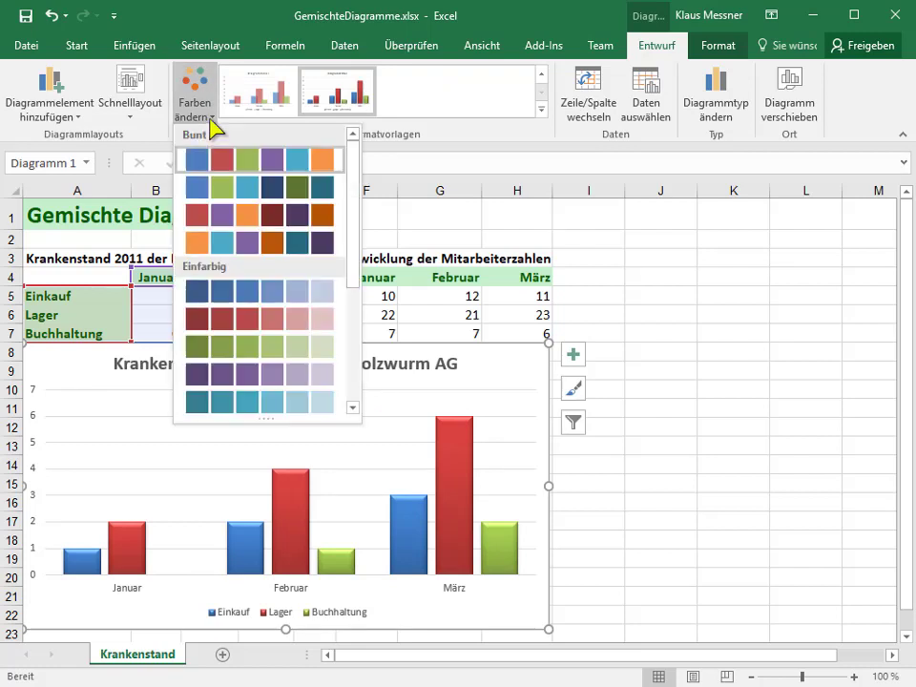
click(248, 347)
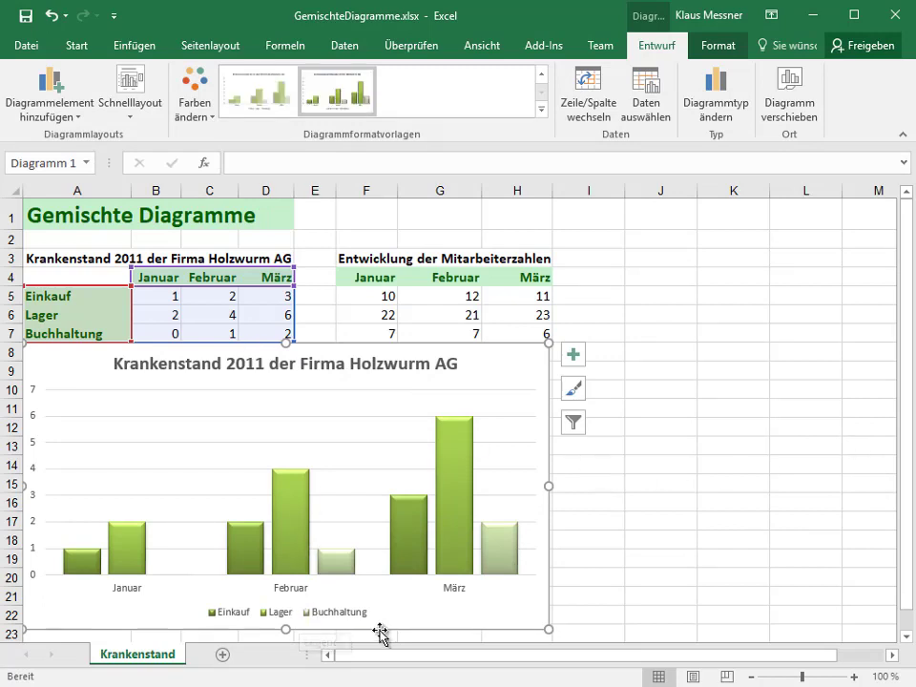
Set the restyled chart's legend position back to Rechts and close the formatting pane.
click(342, 616)
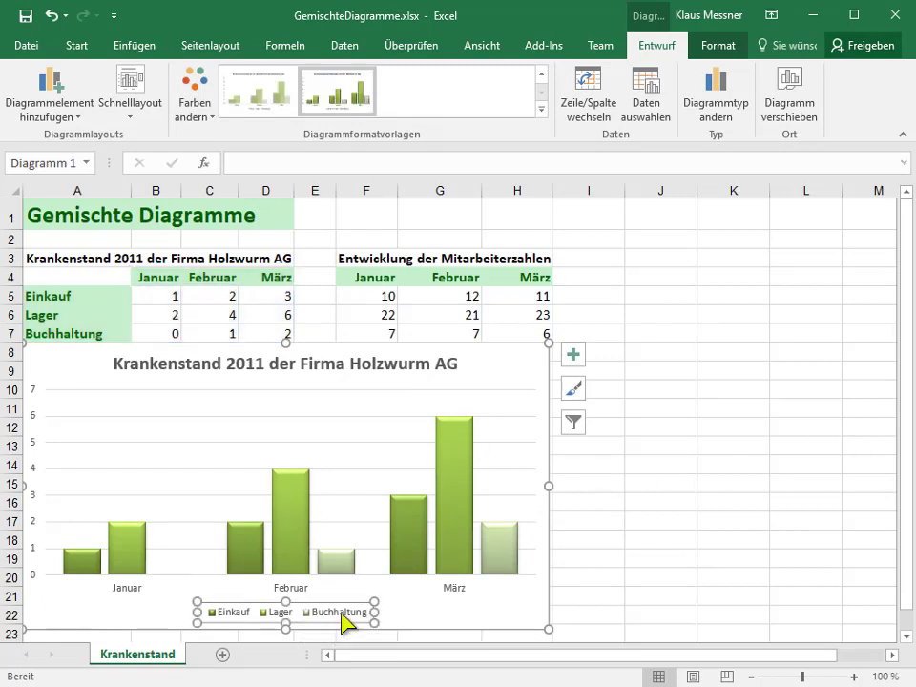
right_click(344, 621)
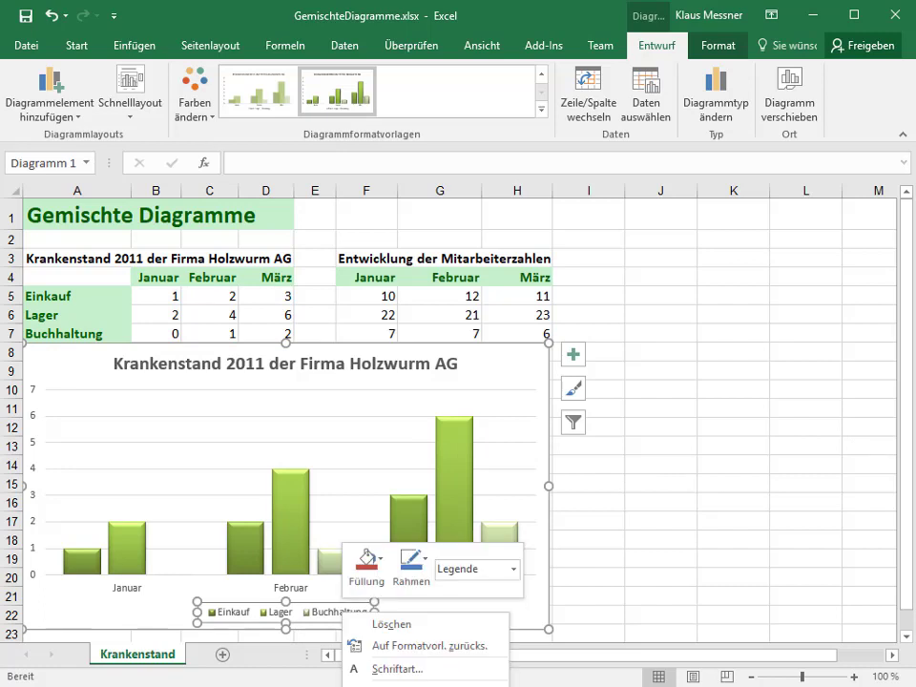
click(411, 683)
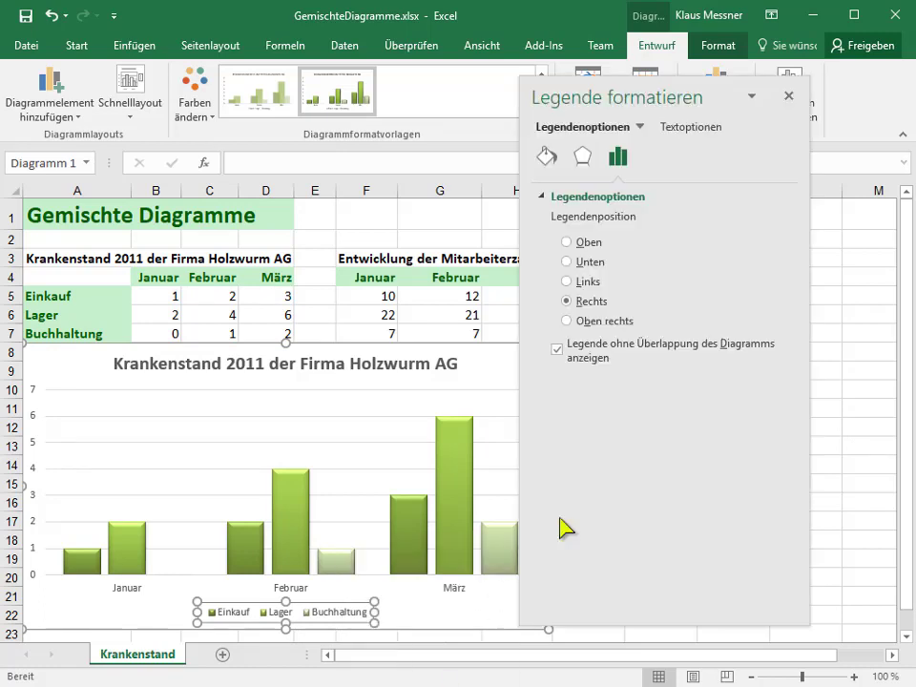
click(595, 282)
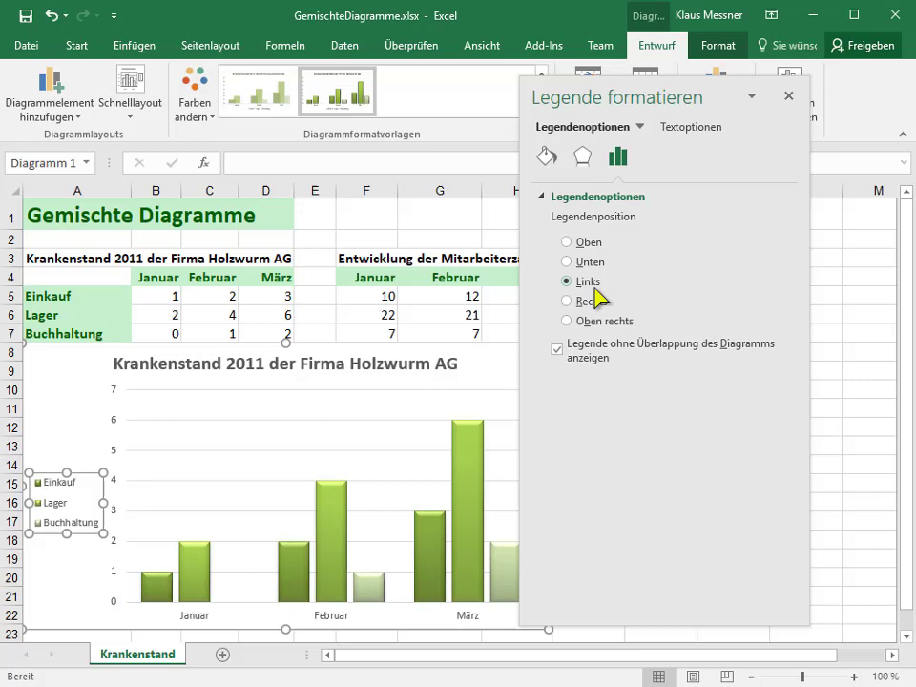
click(594, 301)
click(789, 95)
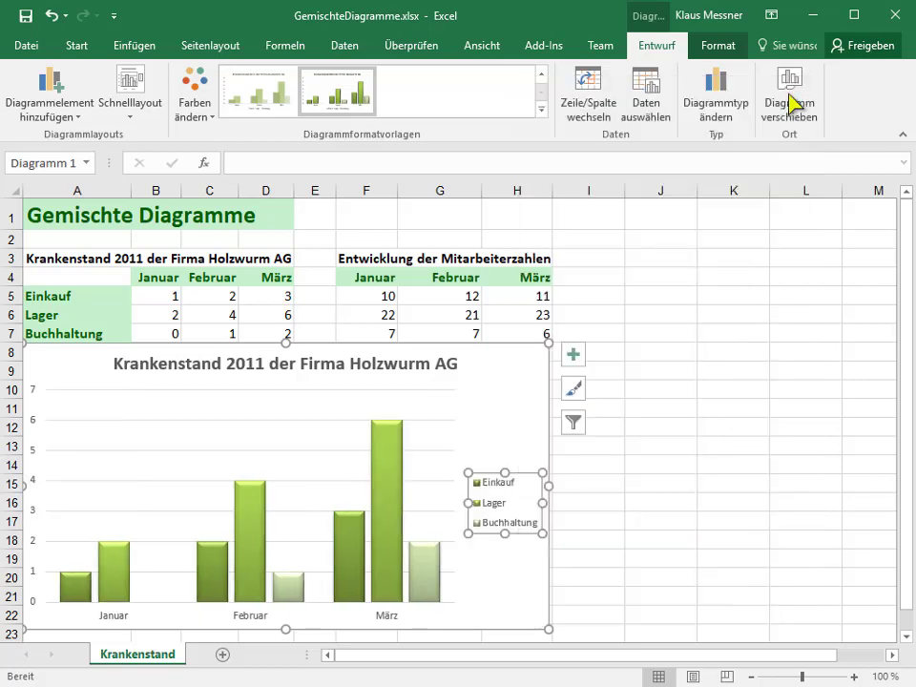
key(Escape)
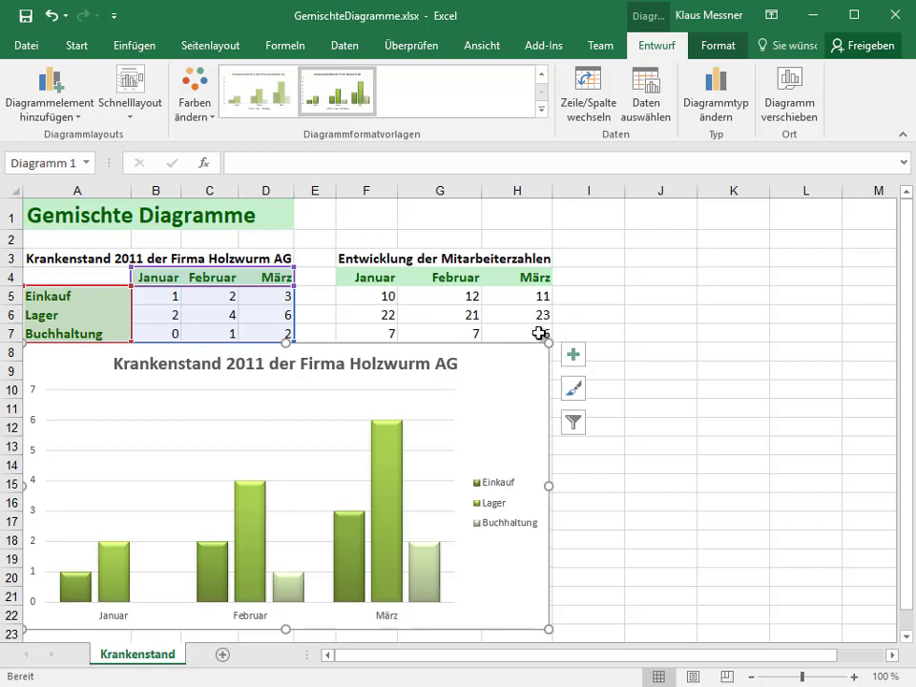
Add a new chart series named from A5 with values F5:H5 (10, 12, 11).
right_click(500, 366)
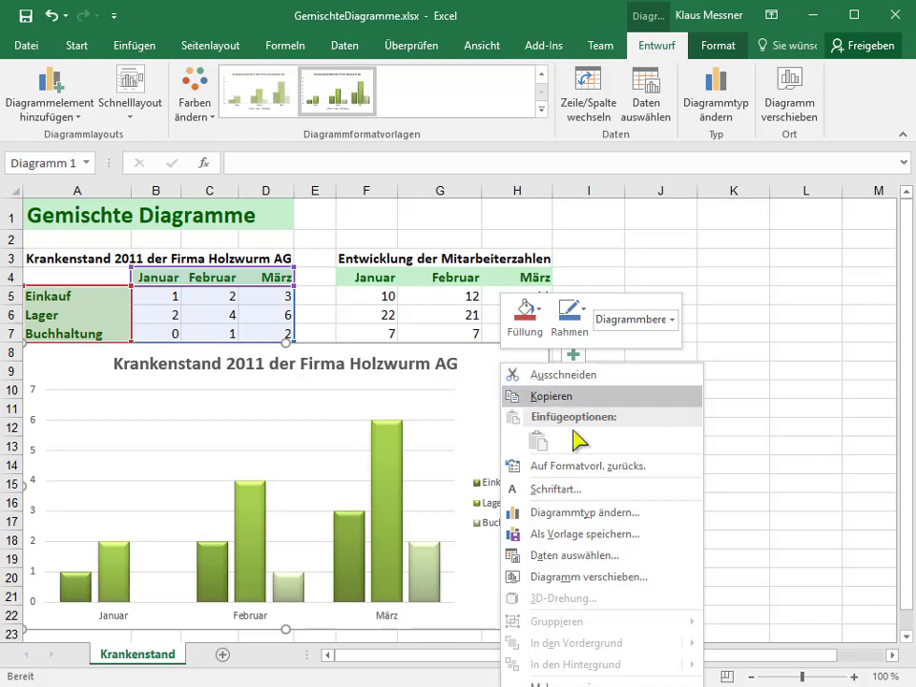
click(614, 558)
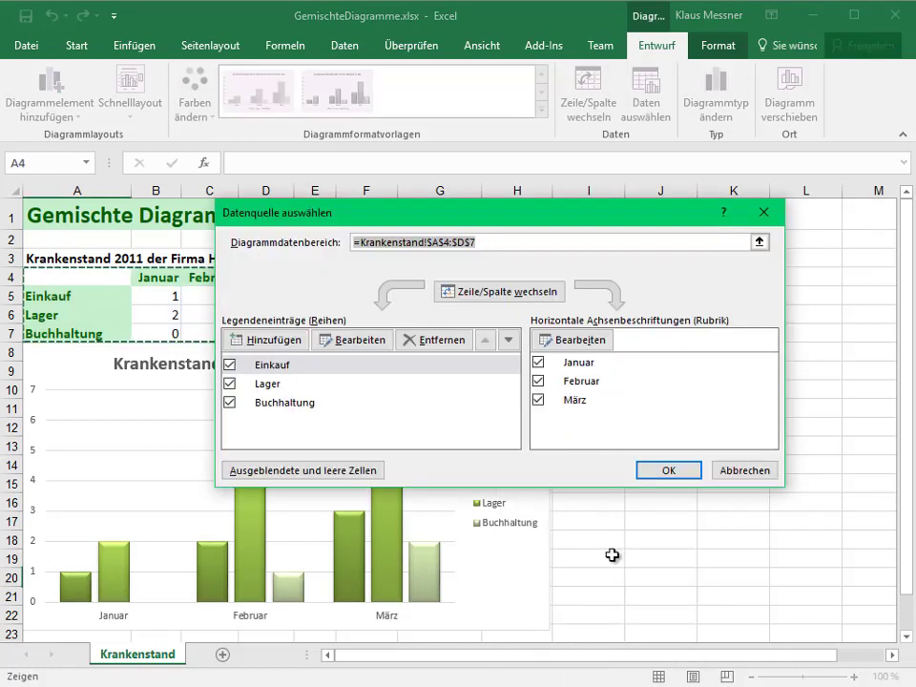
drag(556, 232, 677, 327)
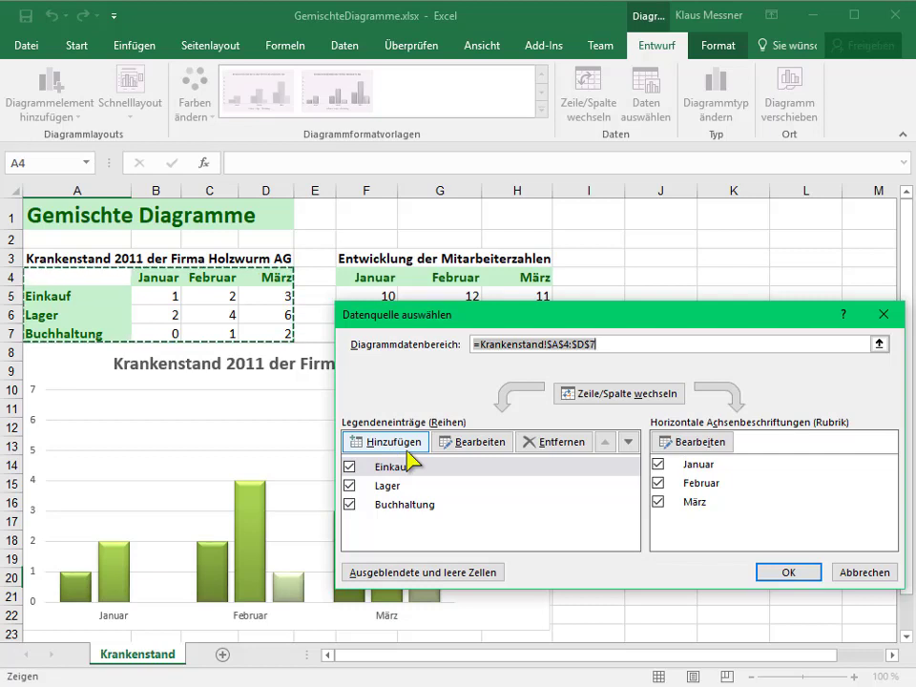
click(408, 460)
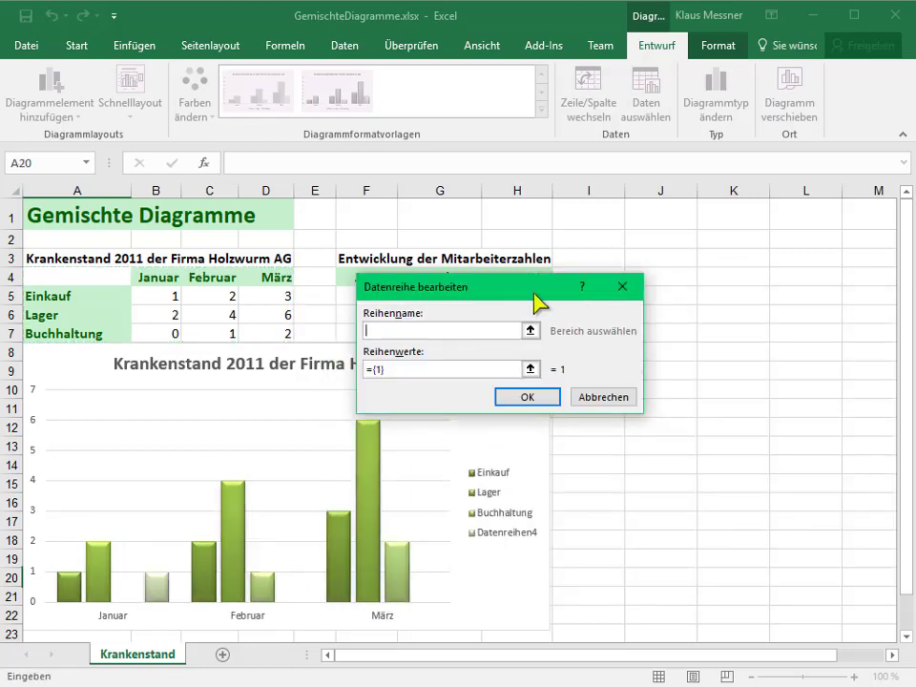
drag(525, 290, 648, 366)
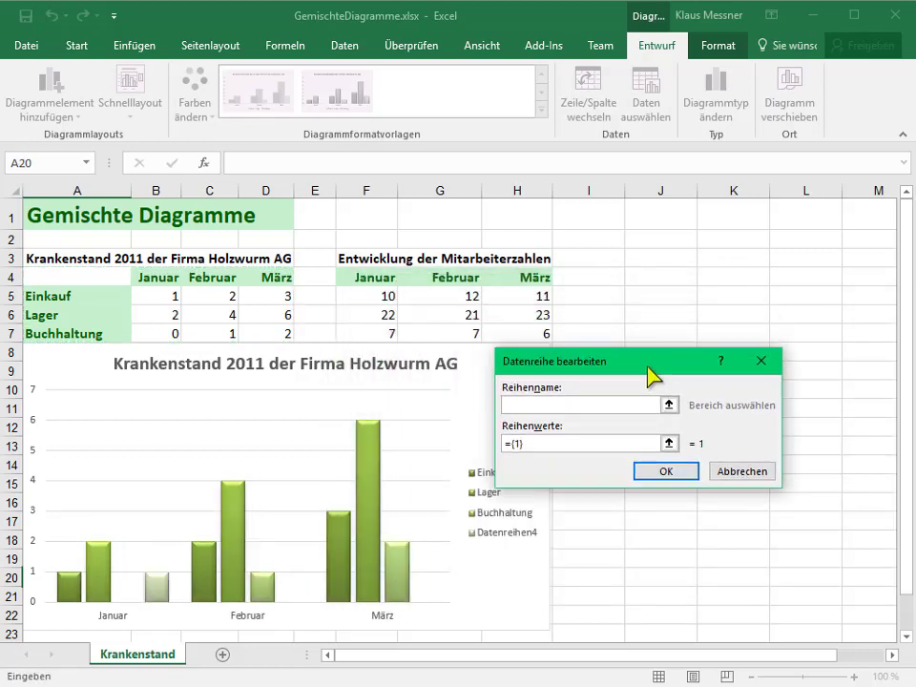
click(69, 299)
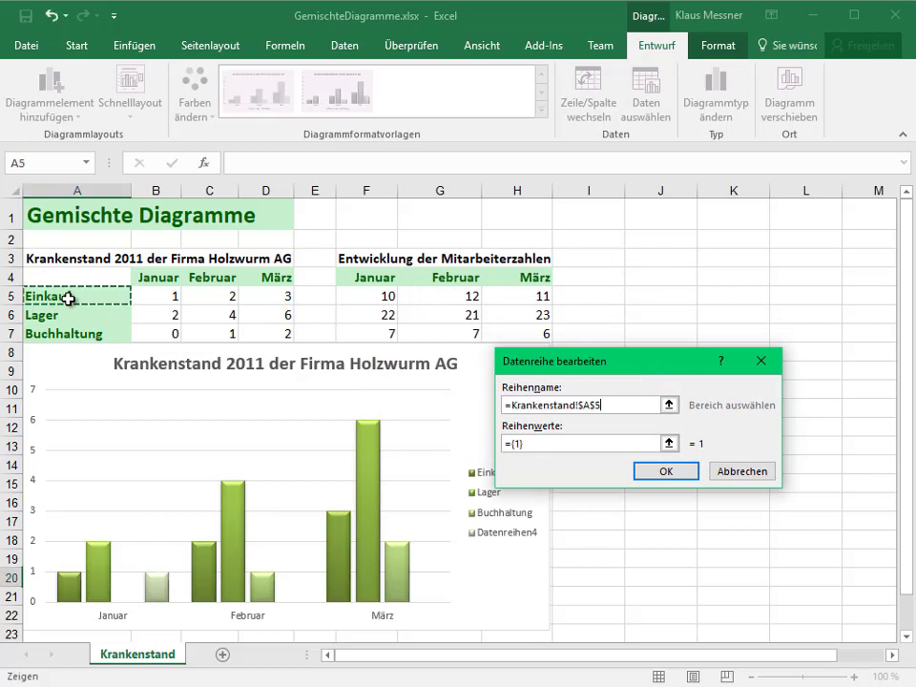
click(550, 446)
drag(549, 446, 423, 442)
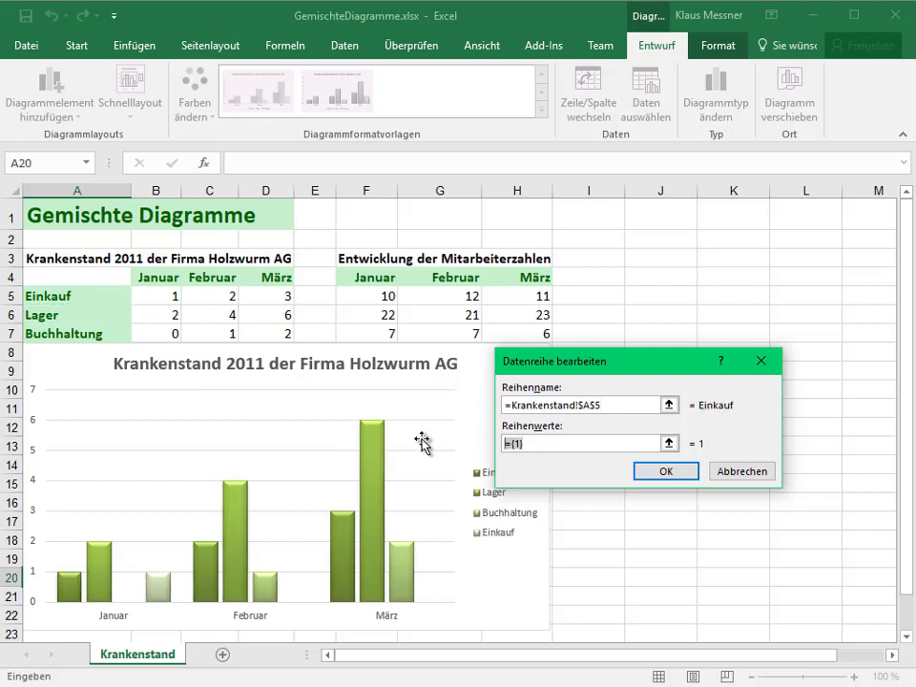
key(BackSpace)
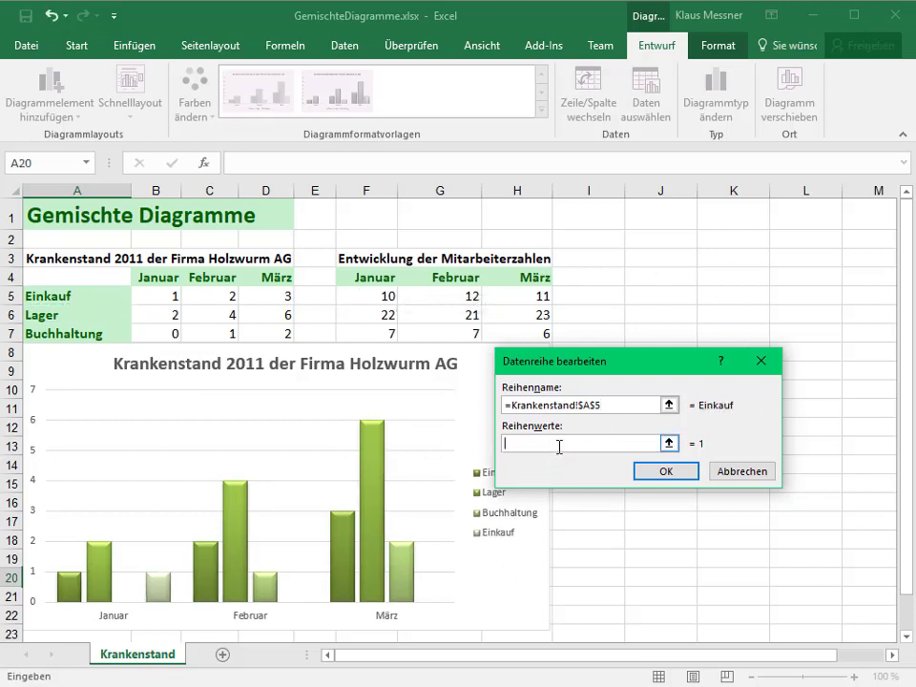
mouse_move(363, 296)
mouse_down()
mouse_move(540, 277)
mouse_move(542, 295)
mouse_up()
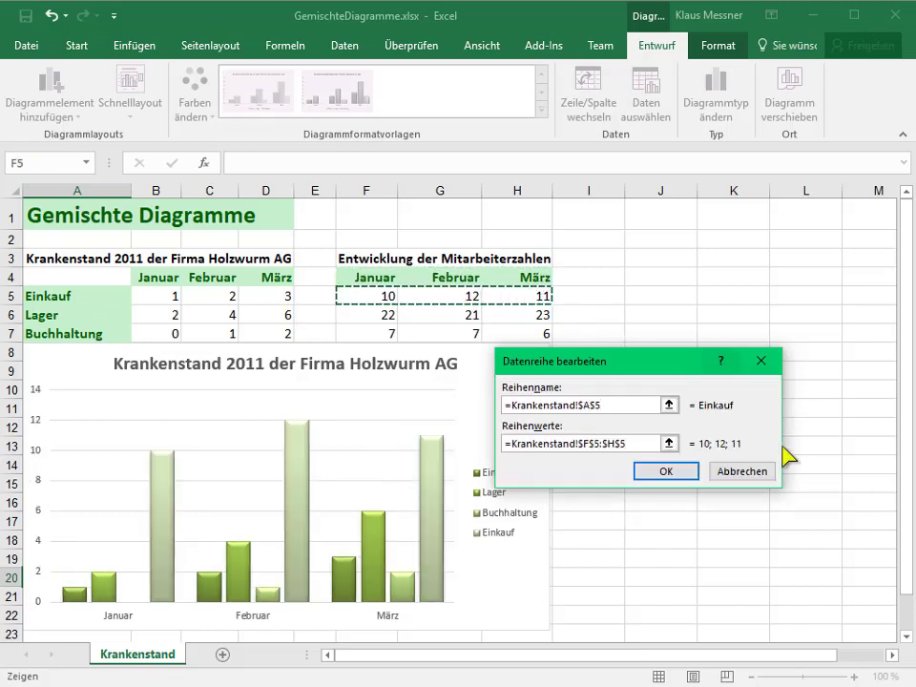
click(667, 473)
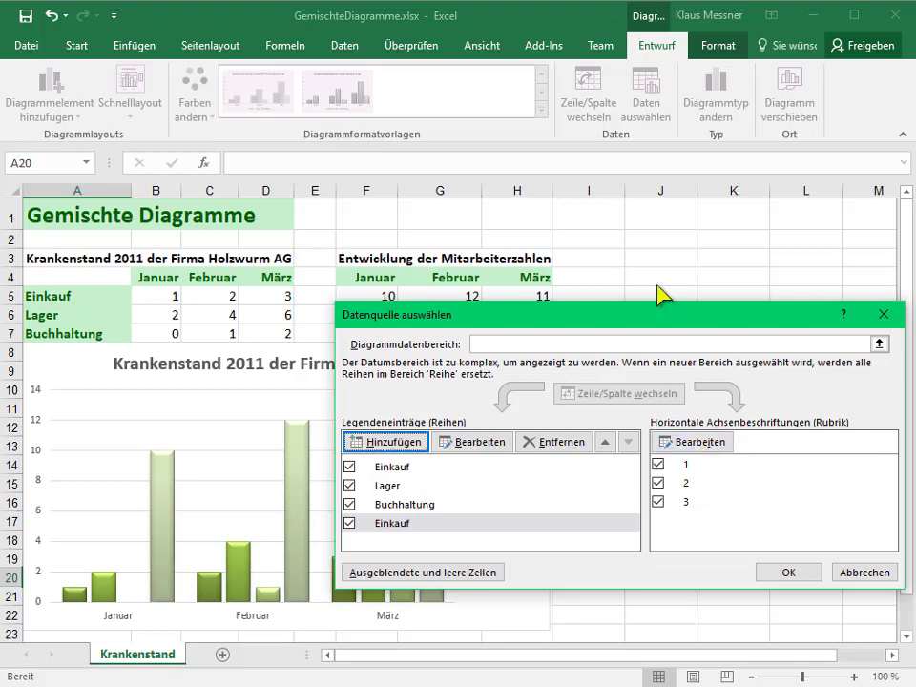
Set the horizontal axis labels to F4:H4 (Januar–März) and apply the data changes.
drag(655, 318, 572, 366)
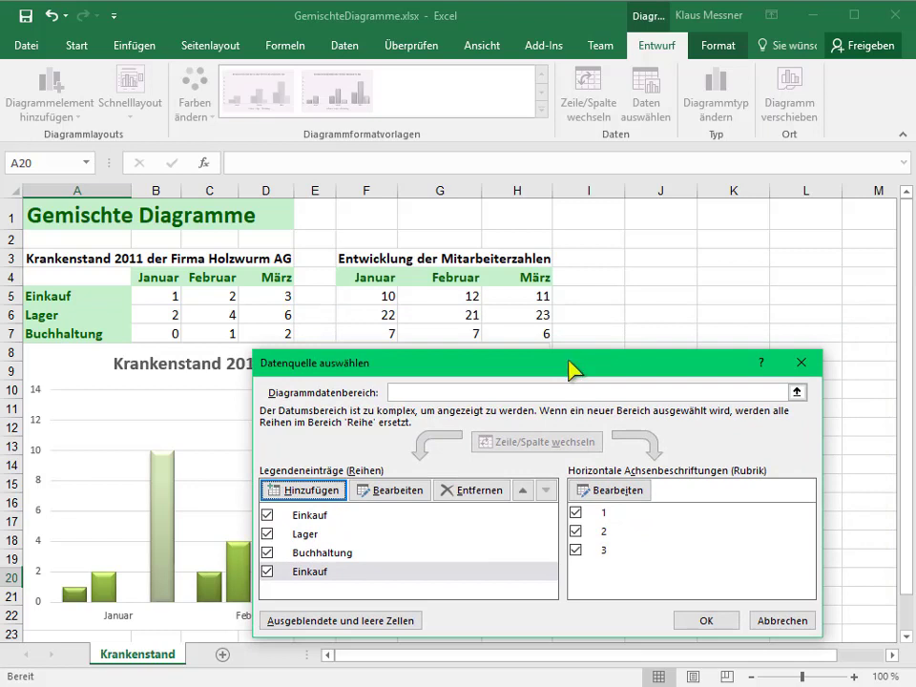
click(628, 493)
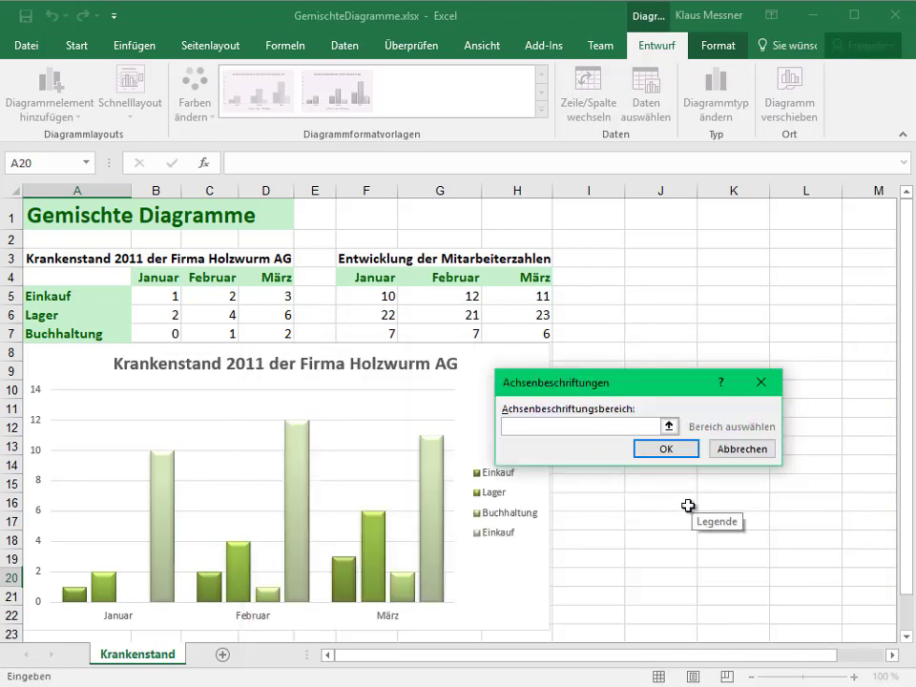
drag(362, 275, 535, 277)
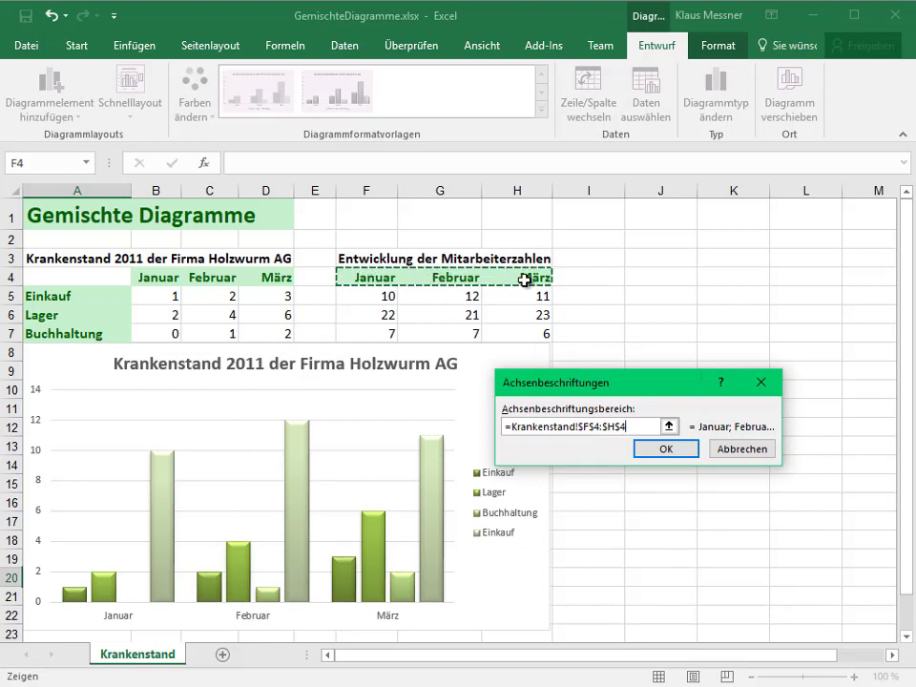
click(660, 451)
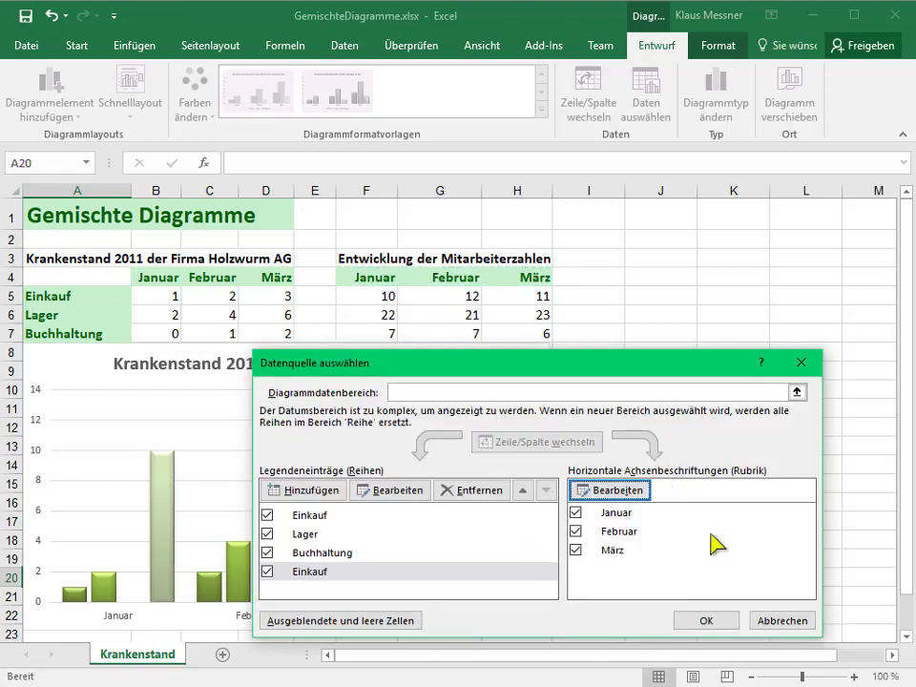
click(706, 621)
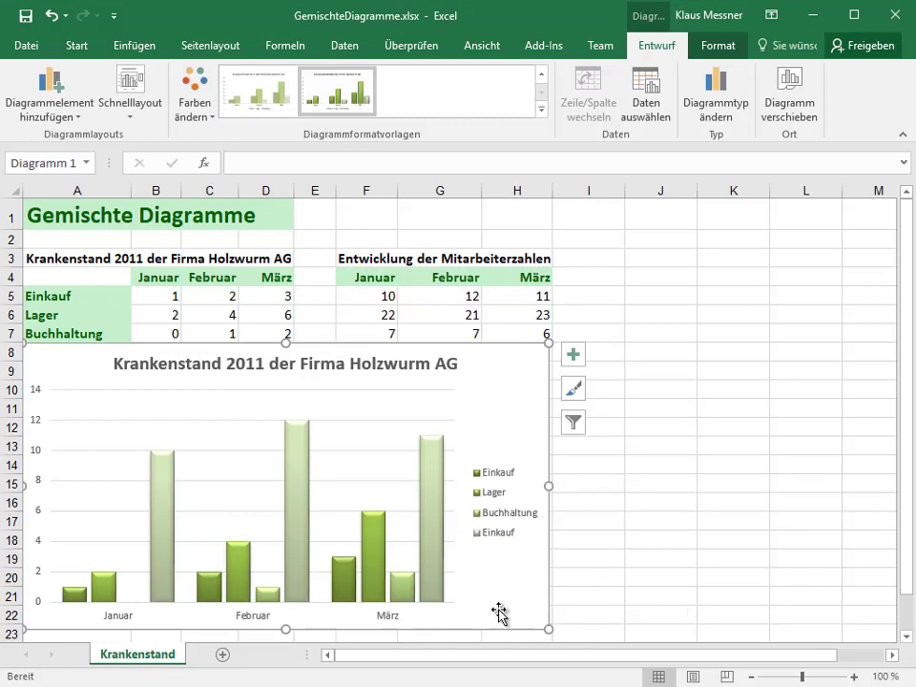
Select the light Einkauf employee-count series and bring up its context menu.
click(167, 479)
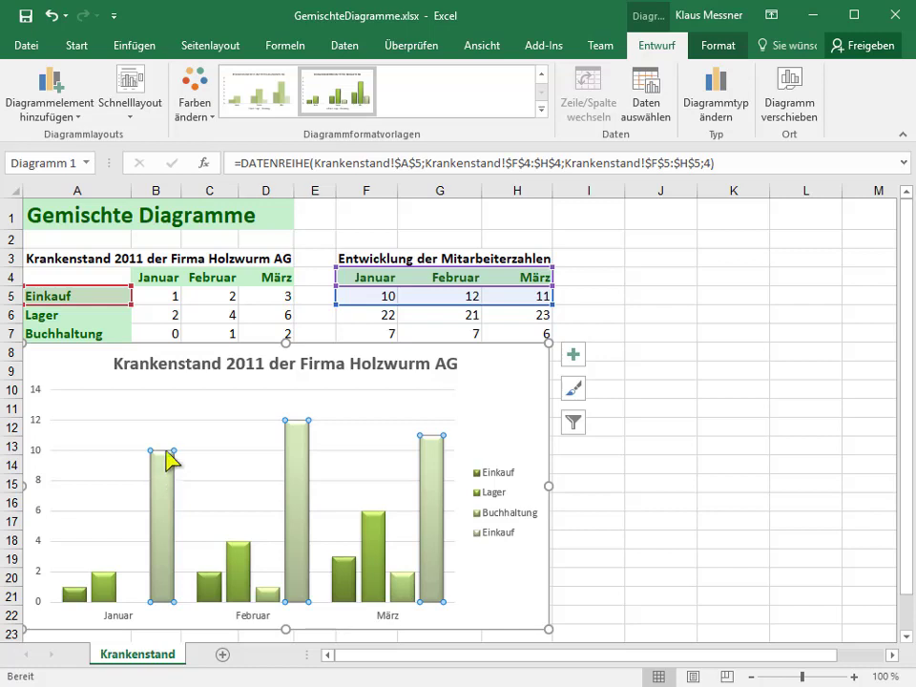
mouse_move(431, 515)
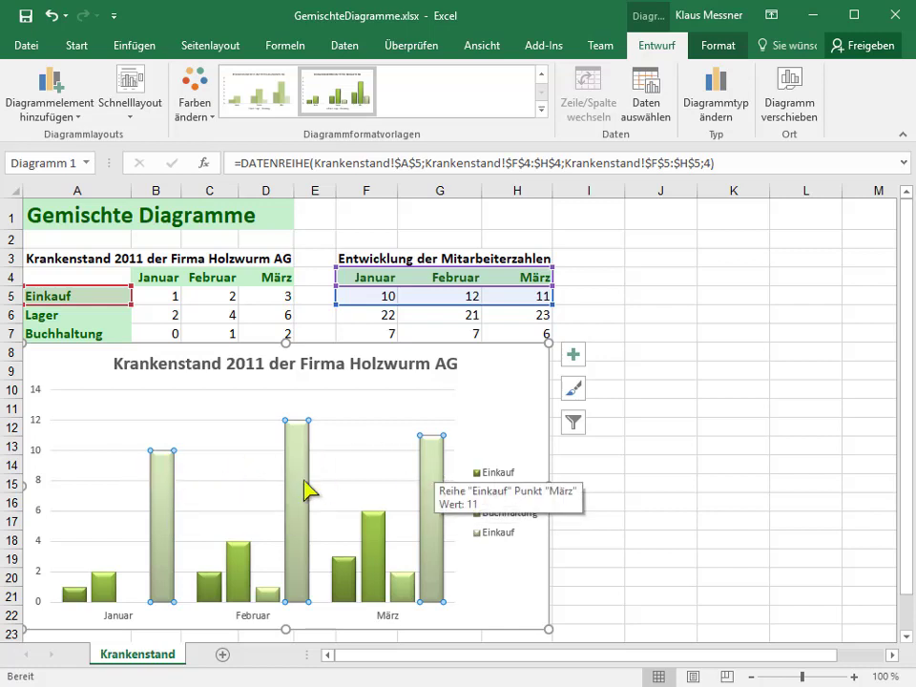
right_click(163, 468)
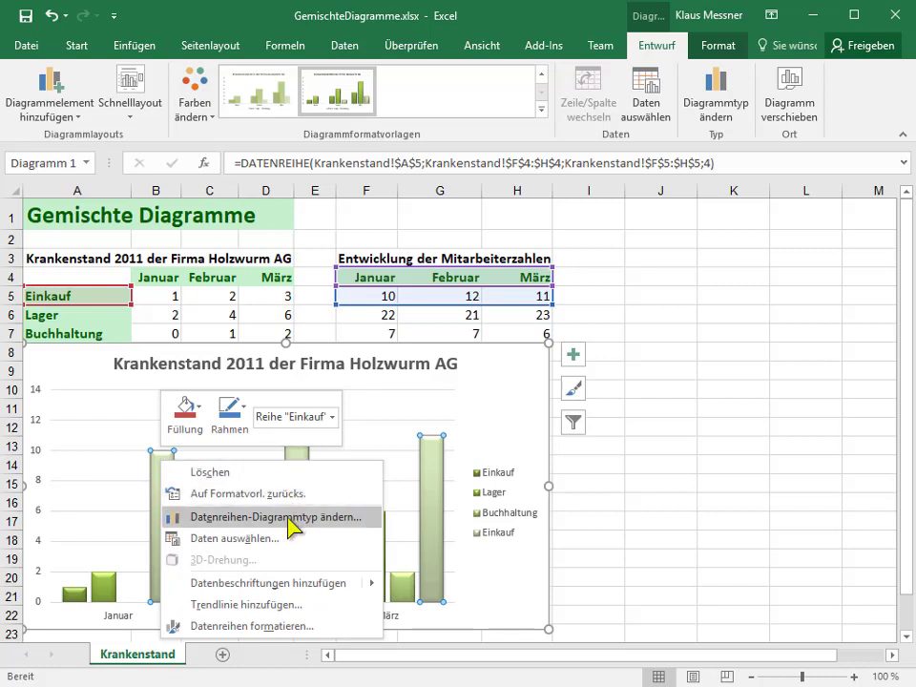
Apply the Gruppierte Säulen/Linien combo, turning Buchhaltung and the Einkauf counts into lines.
click(291, 518)
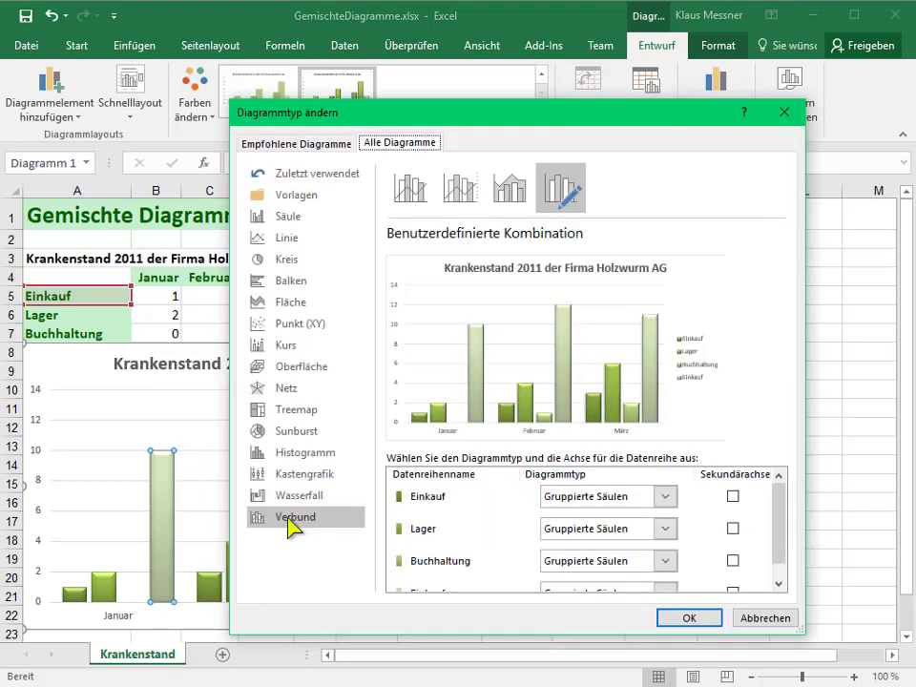
click(417, 195)
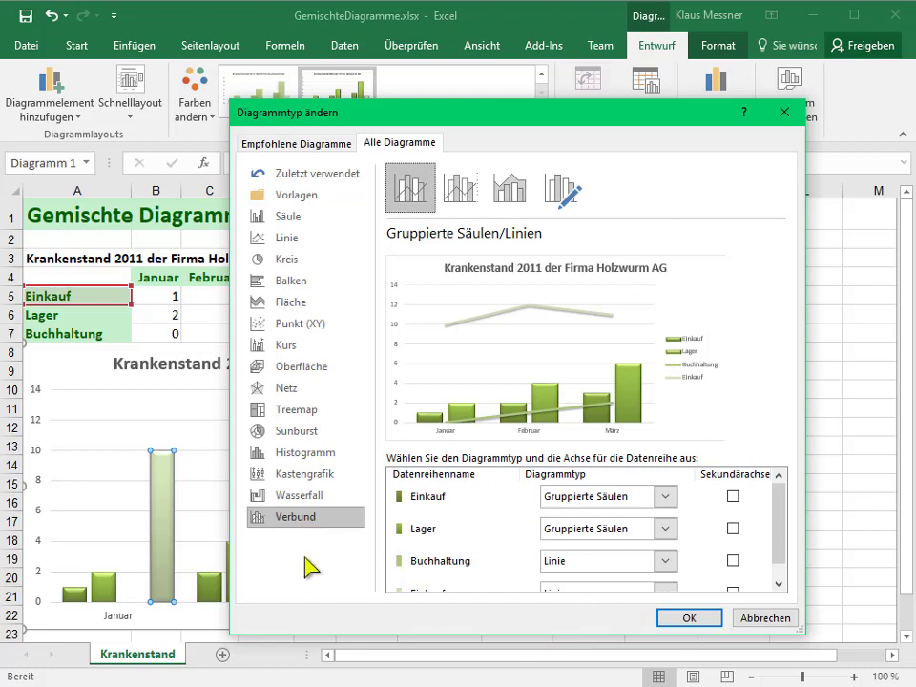
click(692, 620)
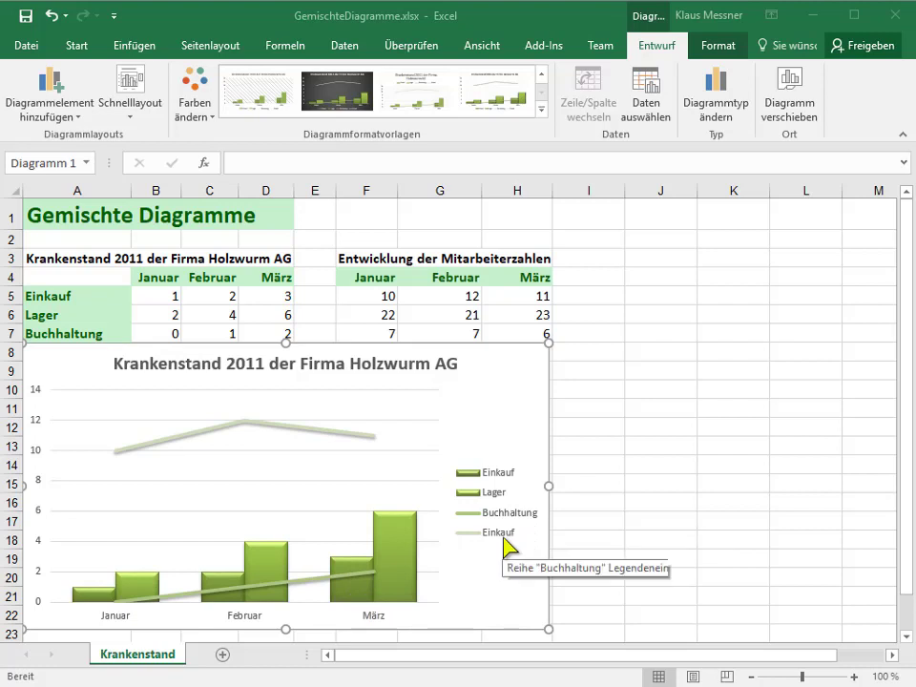
click(298, 591)
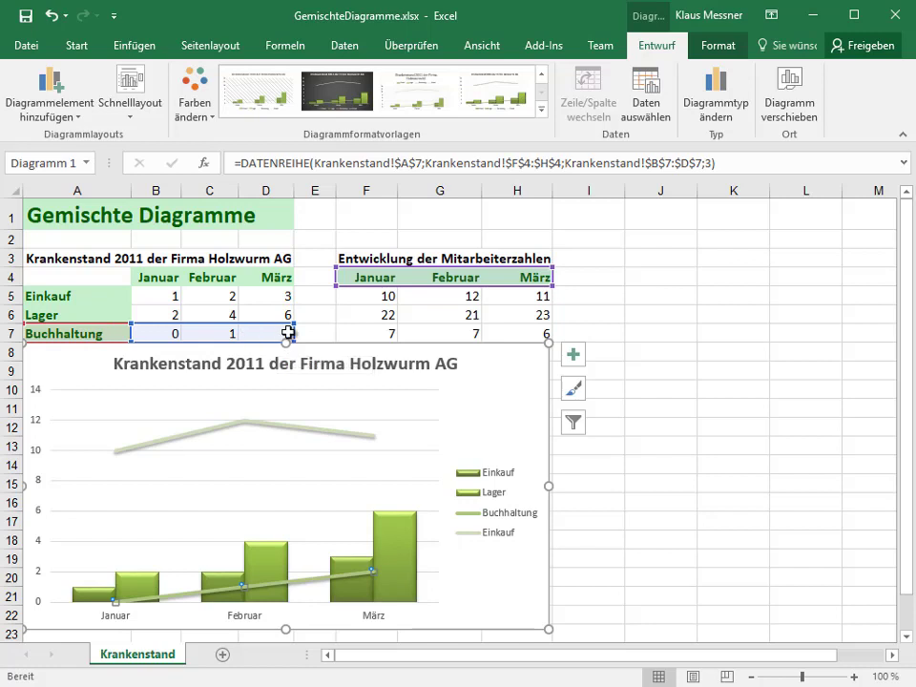
Change the Buchhaltung series chart type back to Gruppierte Säulen.
right_click(322, 589)
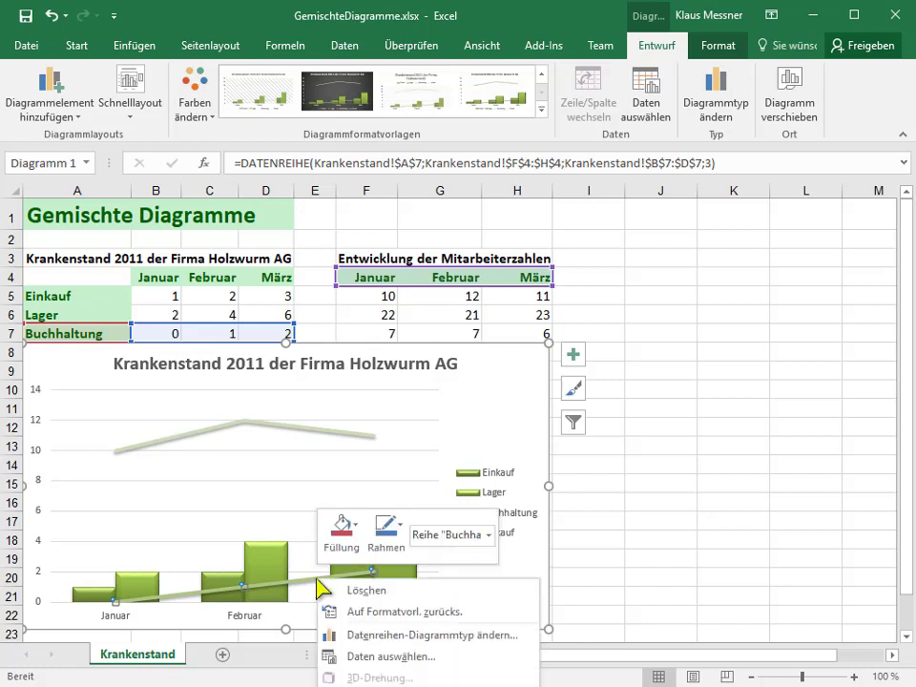
click(472, 636)
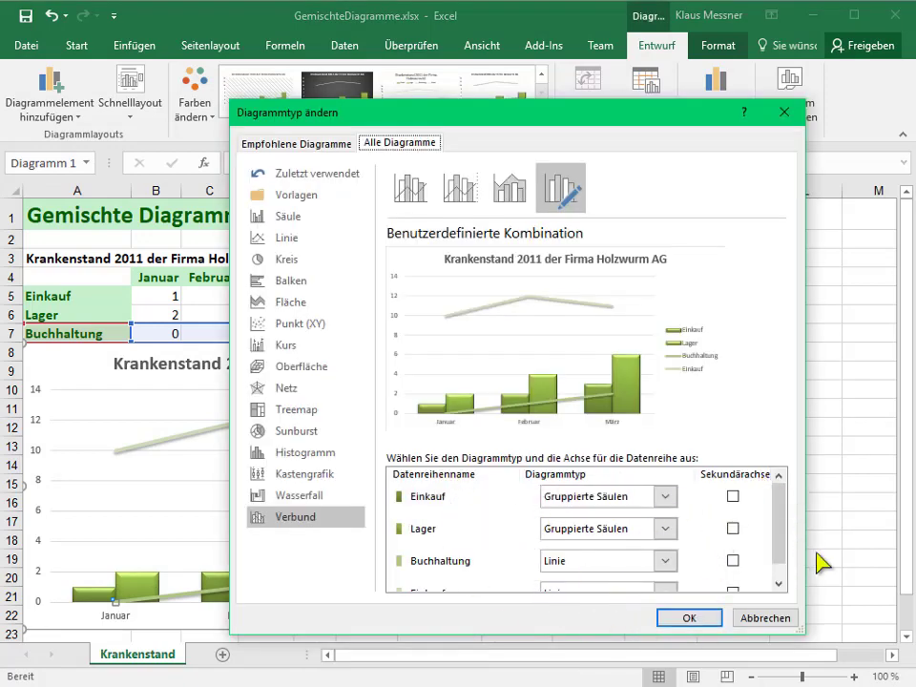
mouse_move(788, 528)
mouse_down()
mouse_move(789, 543)
mouse_move(793, 521)
mouse_move(800, 553)
mouse_move(800, 517)
mouse_up()
click(666, 561)
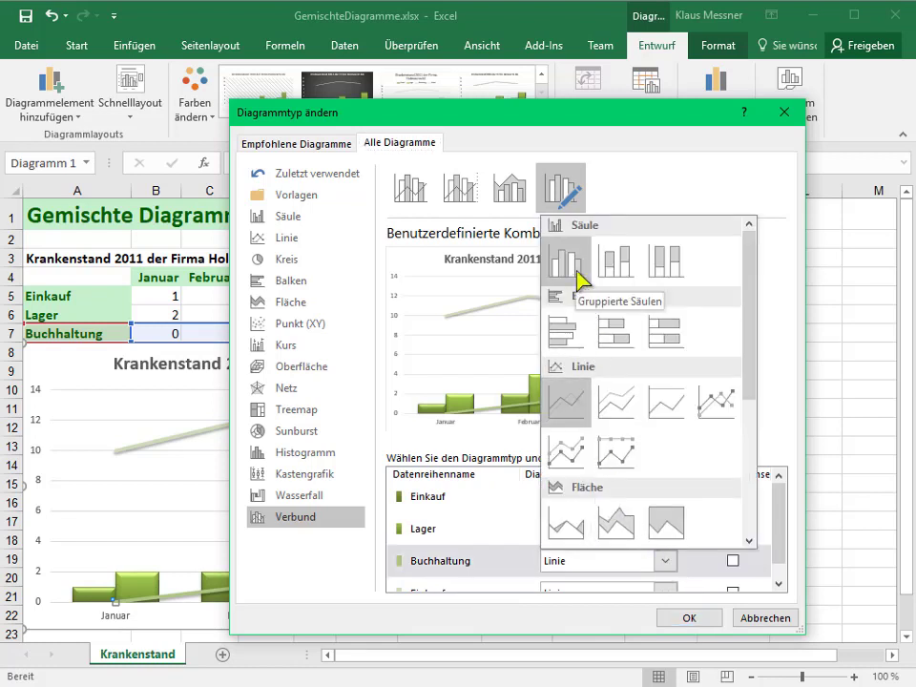
click(577, 274)
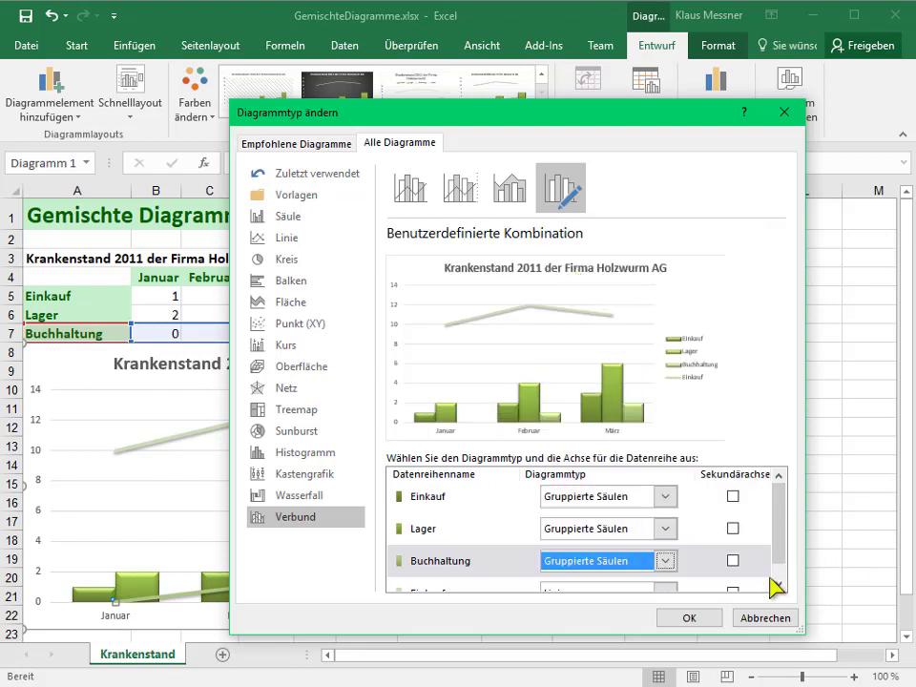
drag(782, 553, 783, 575)
Confirm the series type change, mark ranges F6:H6 and F7:H7, and reopen Daten auswählen.
click(687, 618)
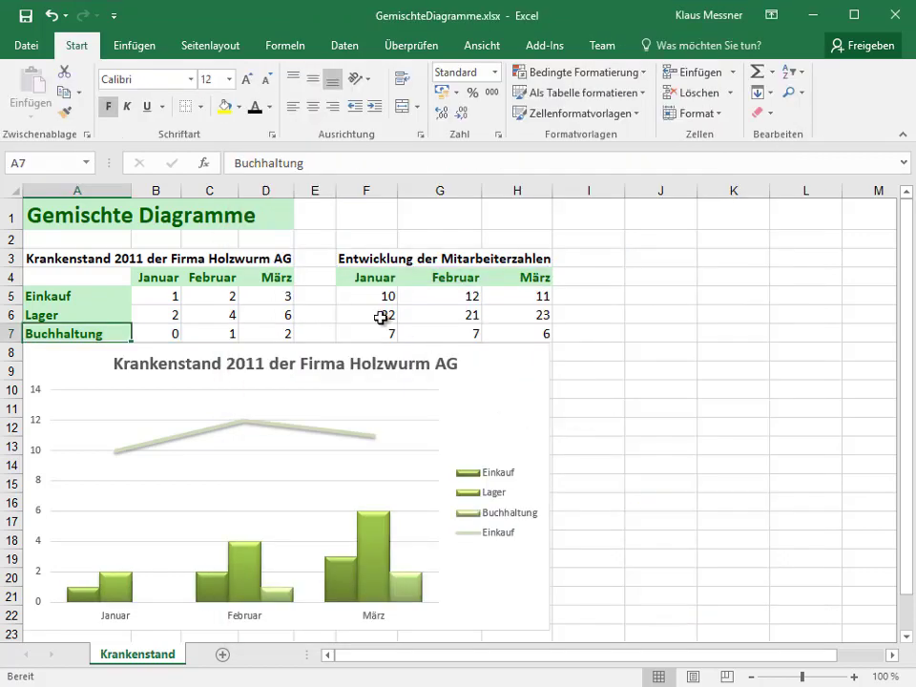
drag(367, 316, 531, 314)
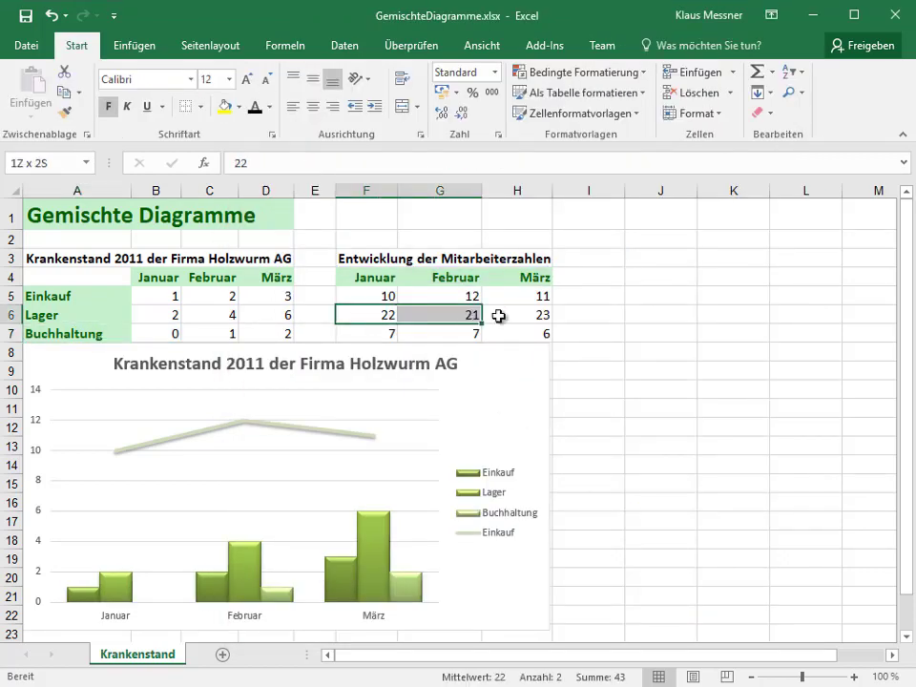
drag(358, 332, 520, 333)
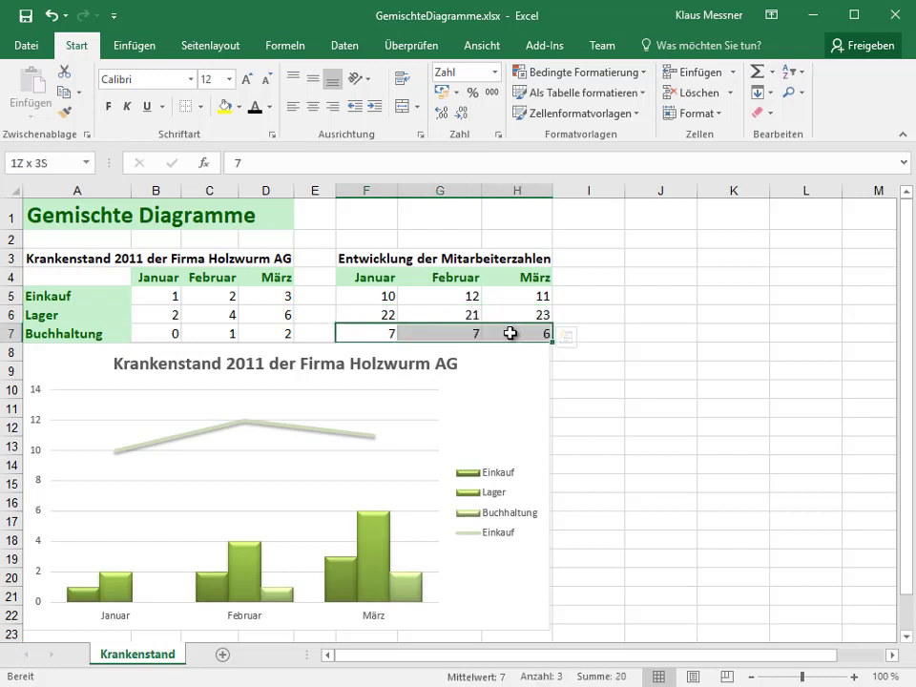
click(356, 315)
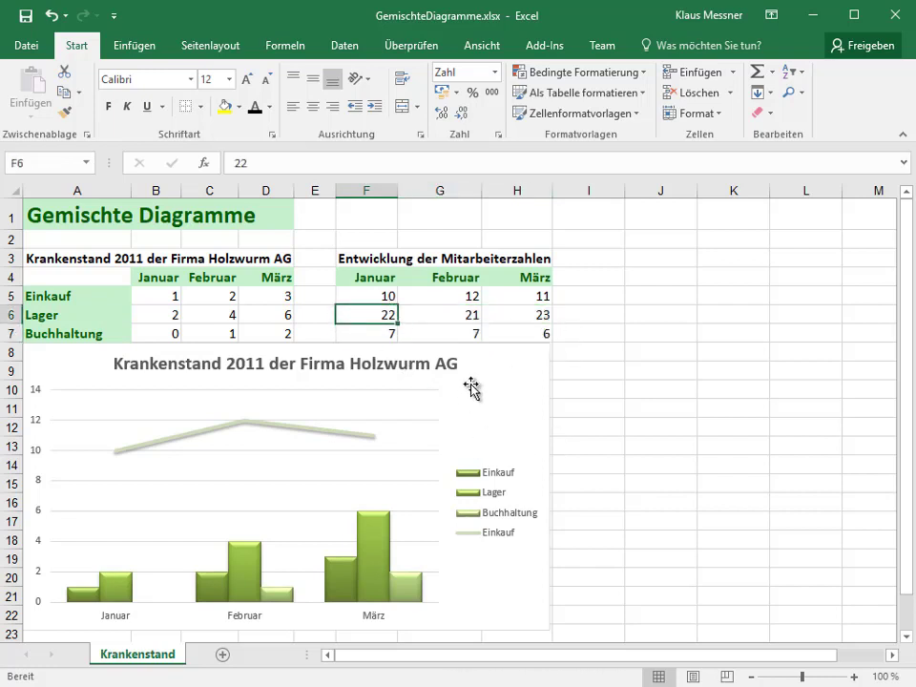
right_click(502, 365)
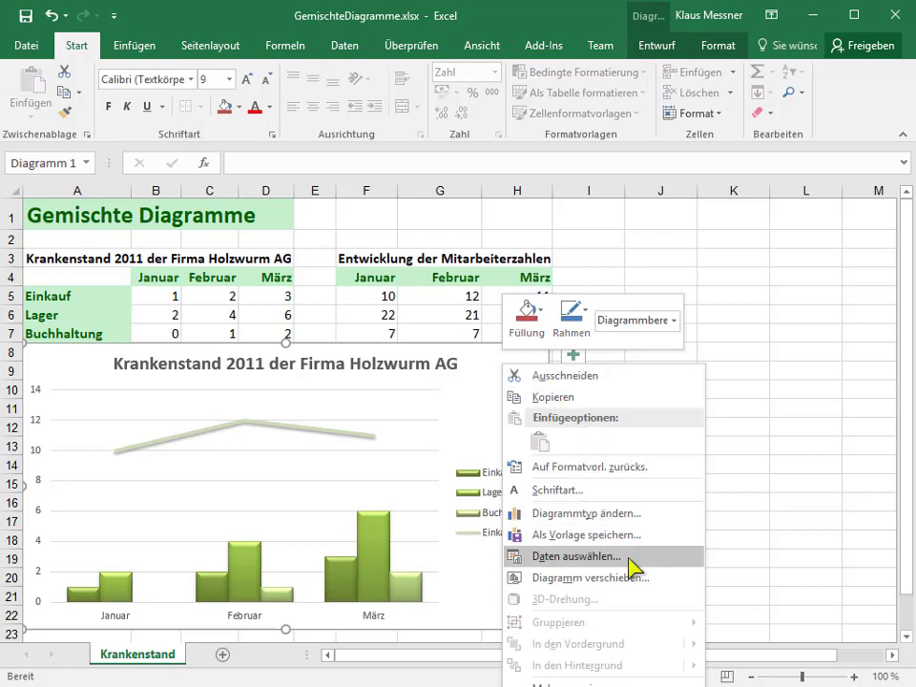
click(575, 556)
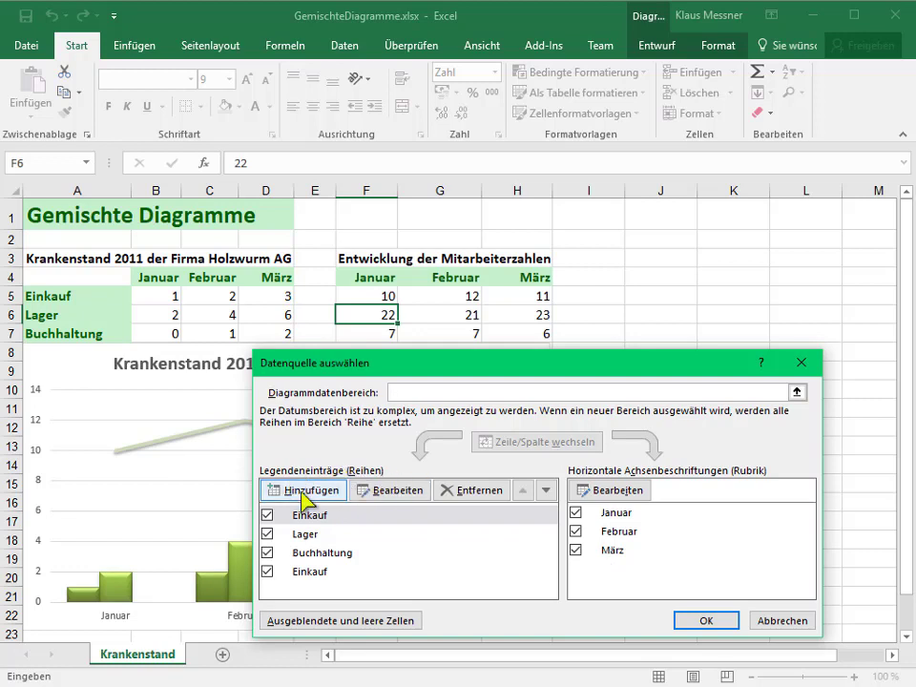
Add a Lager series named from A6 with values F6:H6, using F4:H4 as axis labels.
click(303, 491)
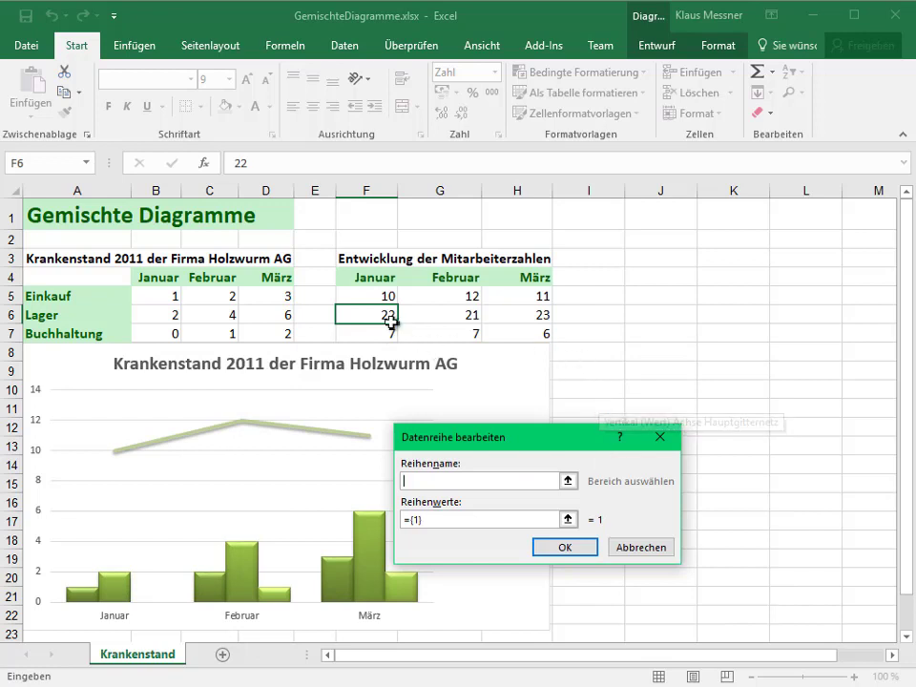
click(71, 315)
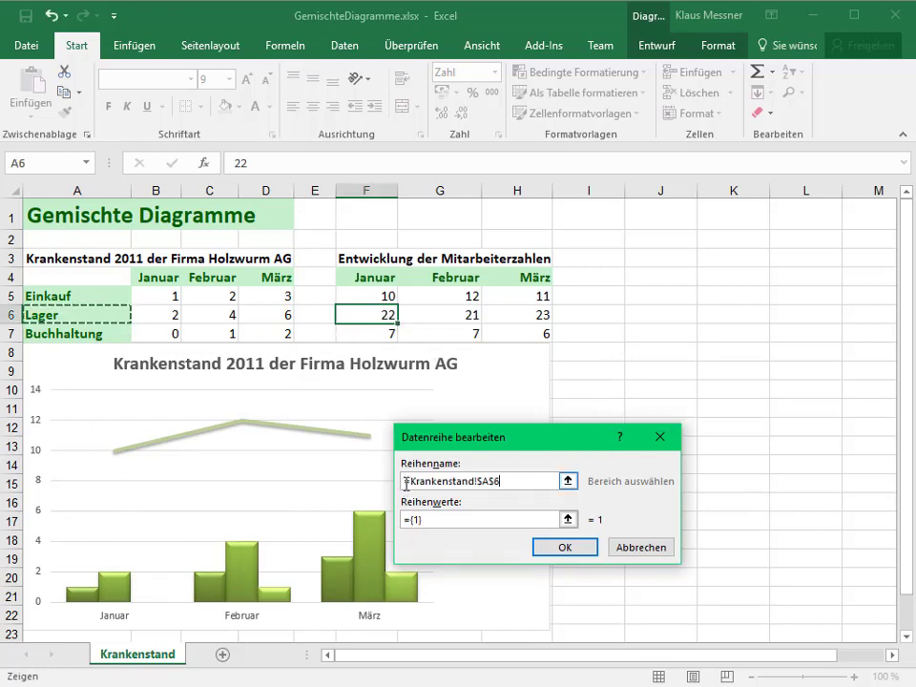
drag(454, 520, 408, 520)
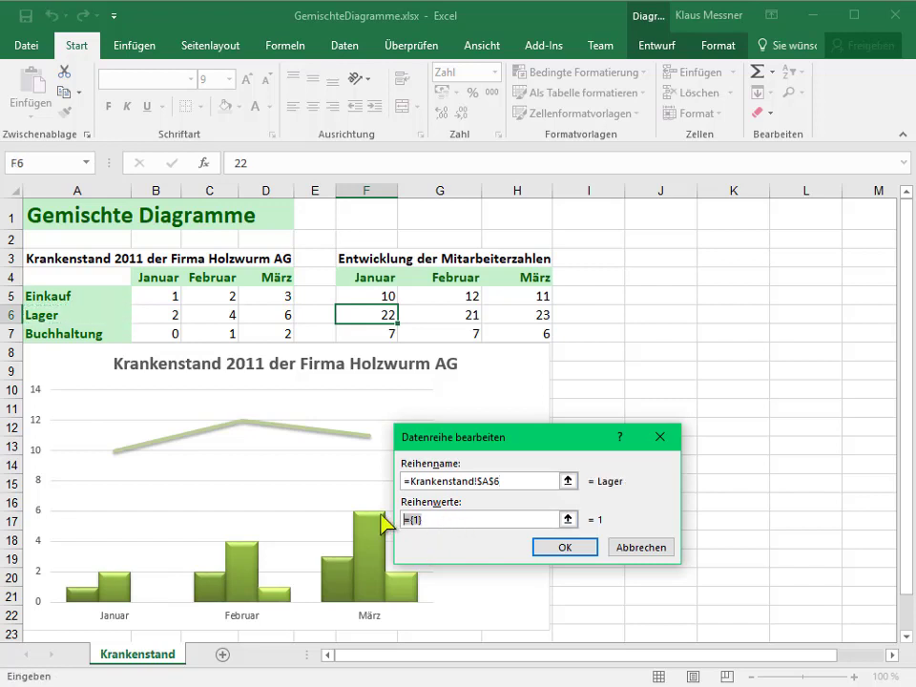
key(BackSpace)
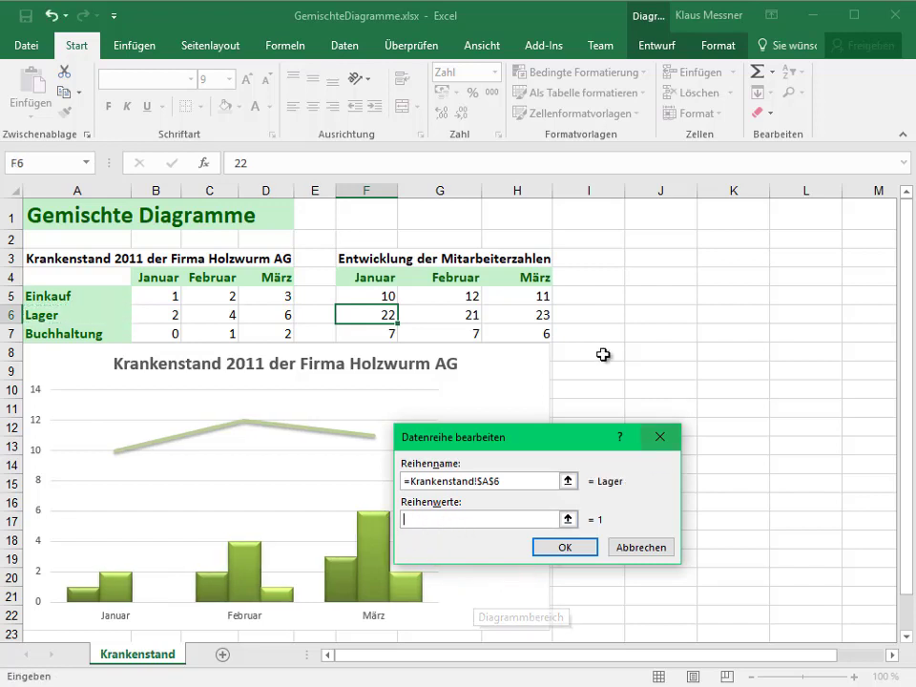
drag(370, 315, 532, 319)
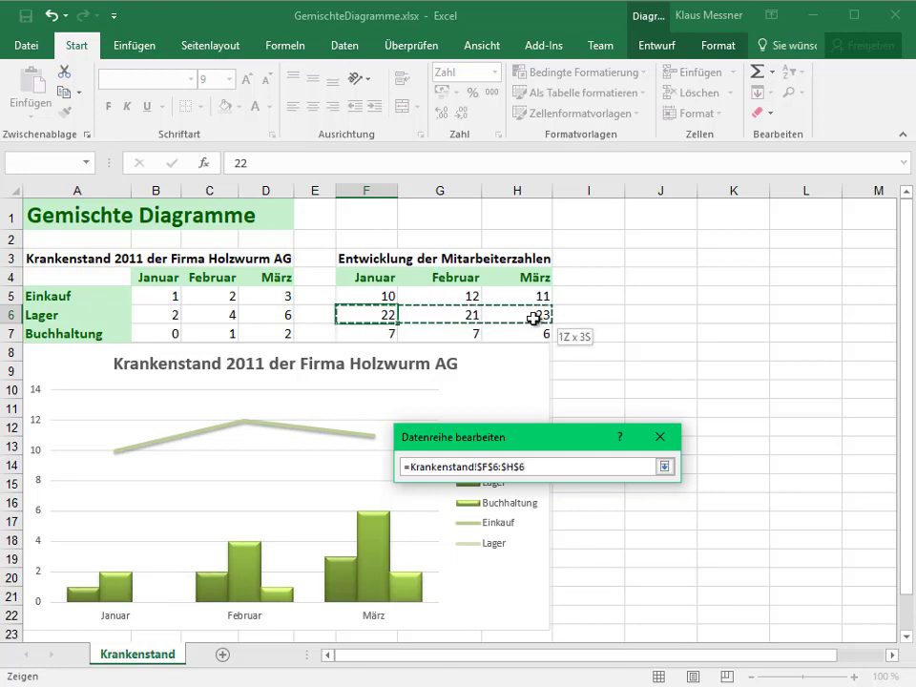
drag(533, 319, 532, 319)
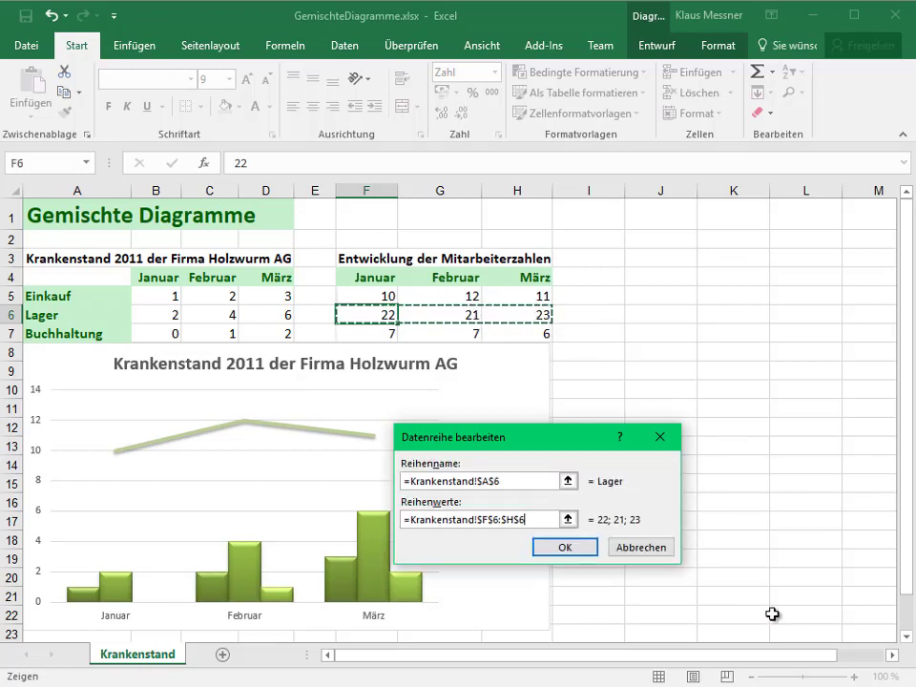
click(563, 548)
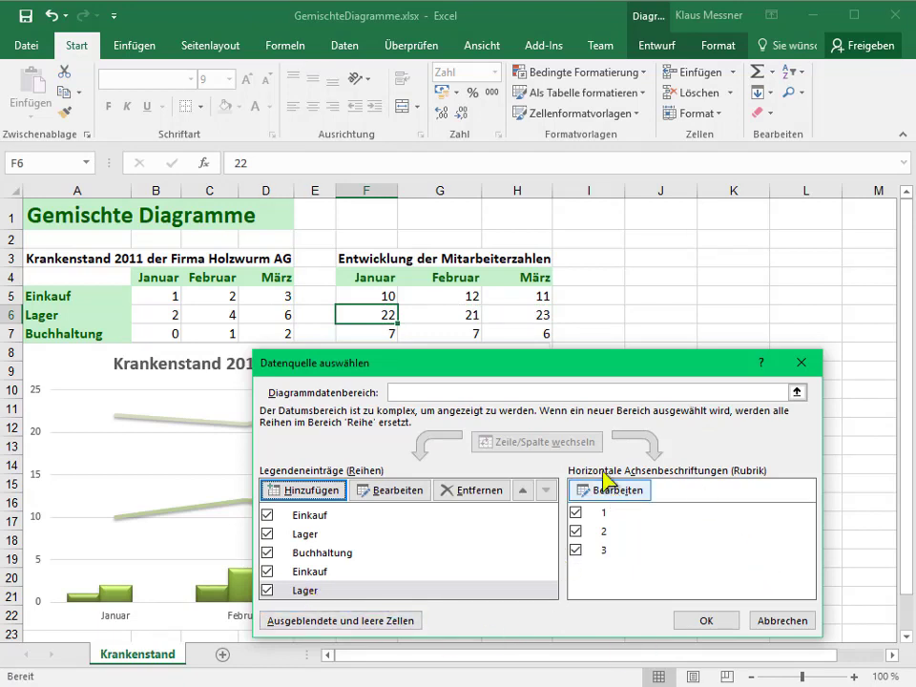
click(623, 496)
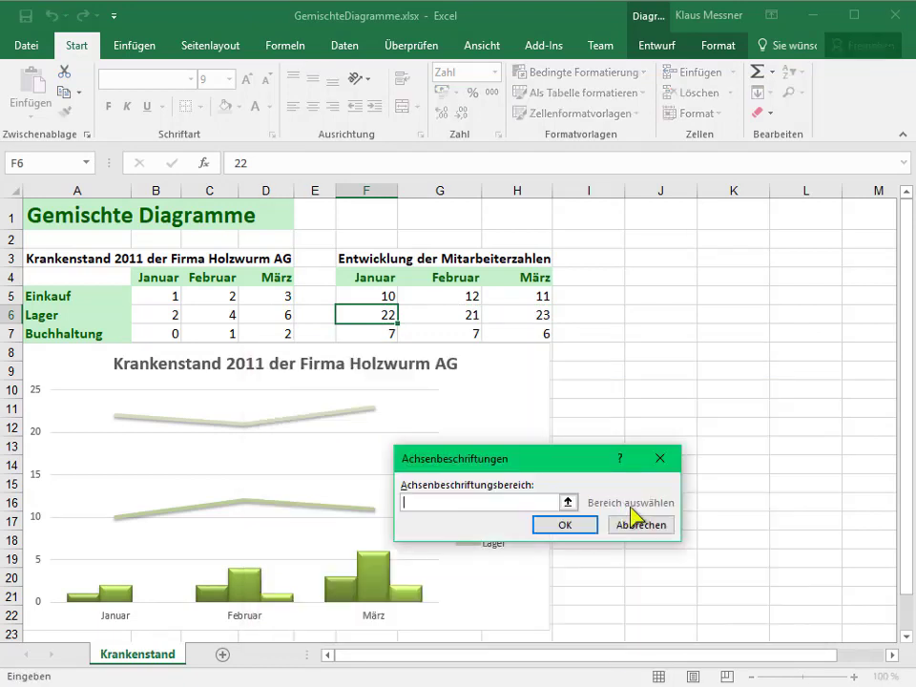
drag(370, 279, 525, 279)
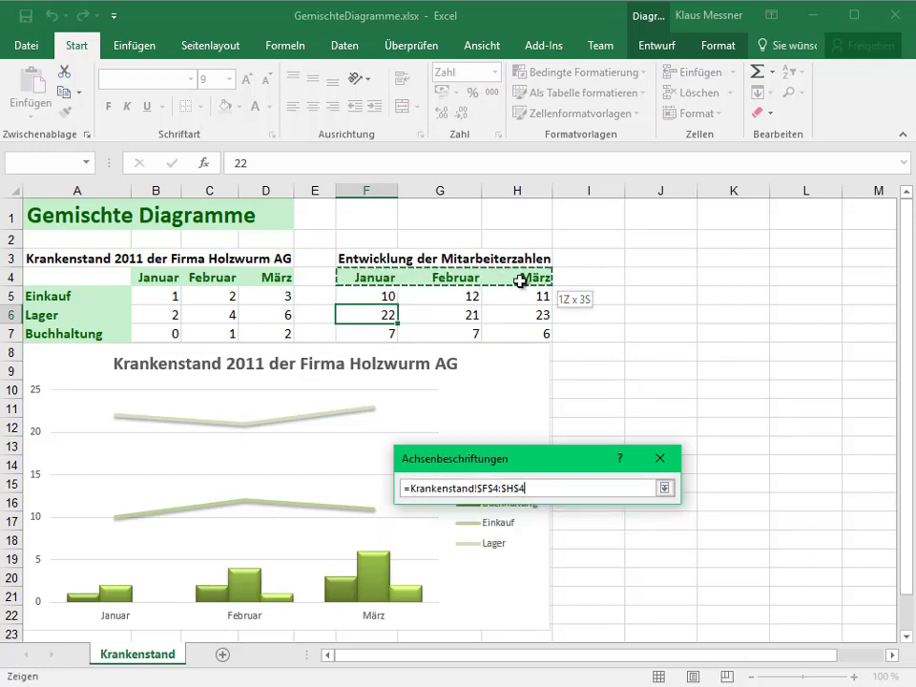
click(573, 526)
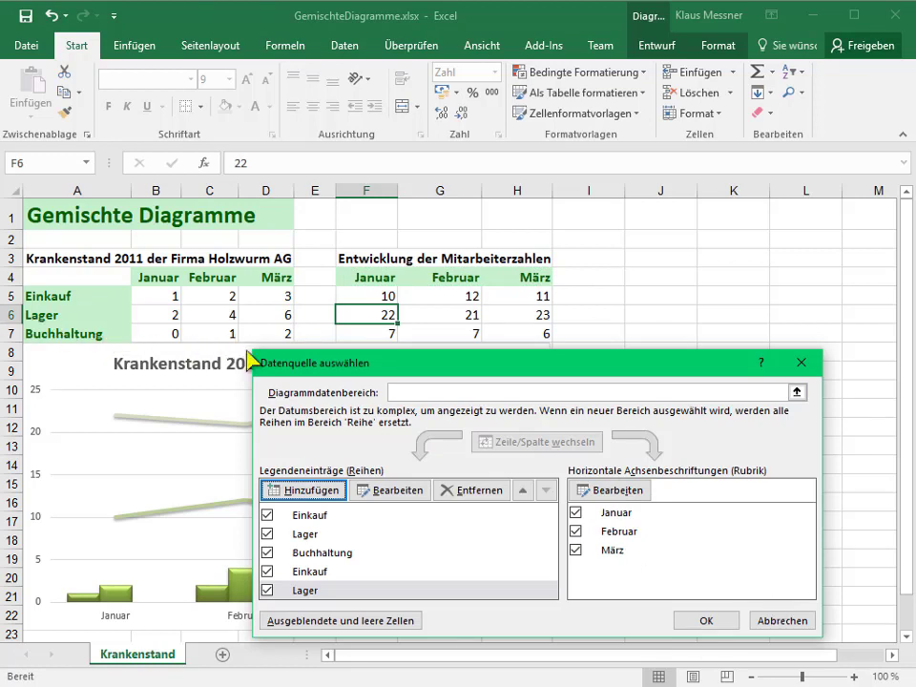
Add a Buchhaltung series named from A7 with values F7:H7, labelled F4:H4, and apply.
click(325, 493)
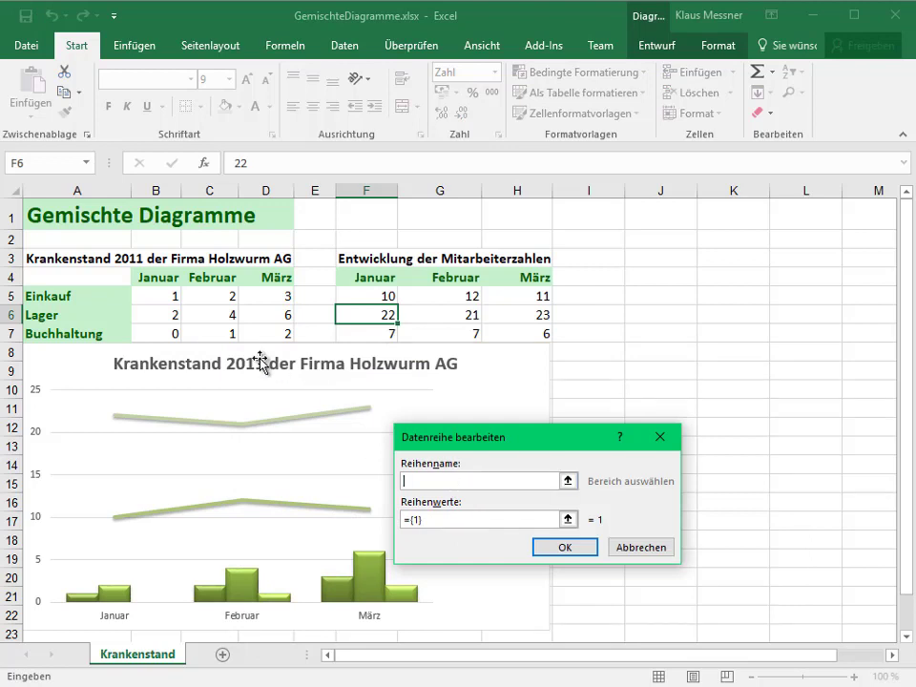
click(82, 329)
click(472, 519)
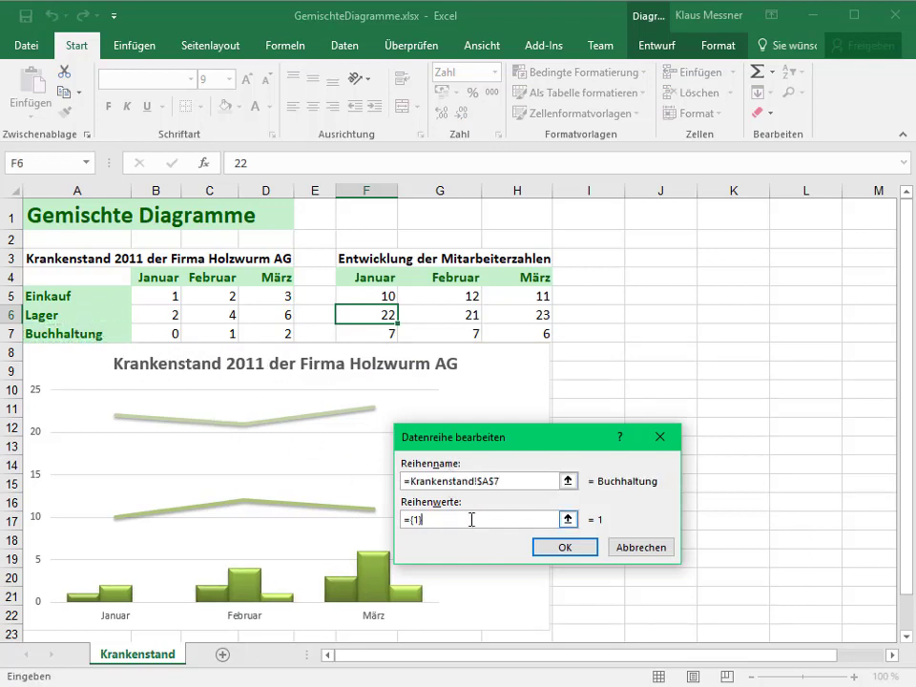
key(BackSpace)
key(BackSpace)
key(BackSpace)
drag(379, 338, 516, 351)
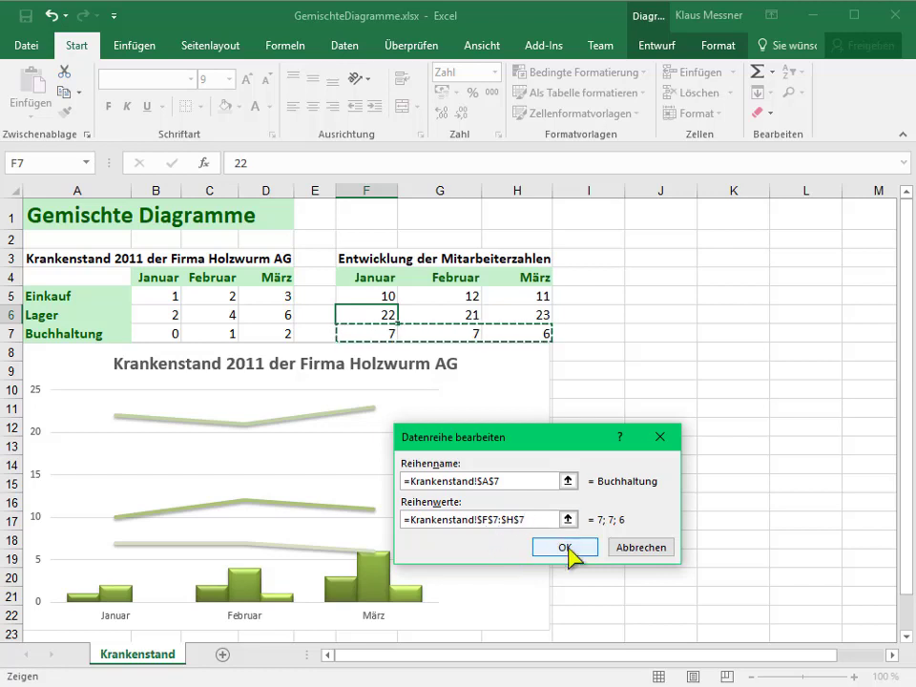
click(566, 548)
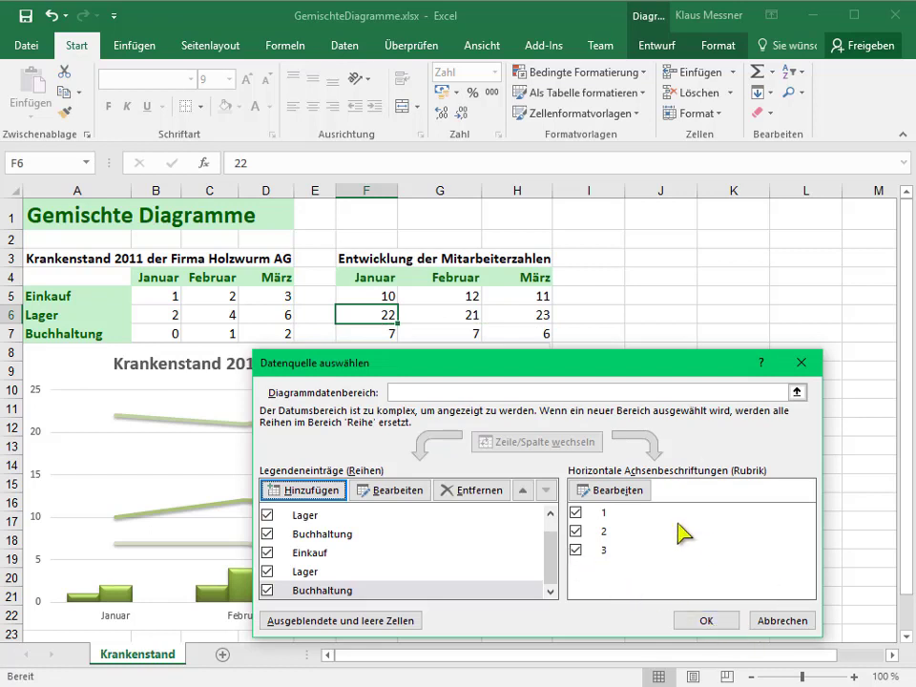
click(626, 494)
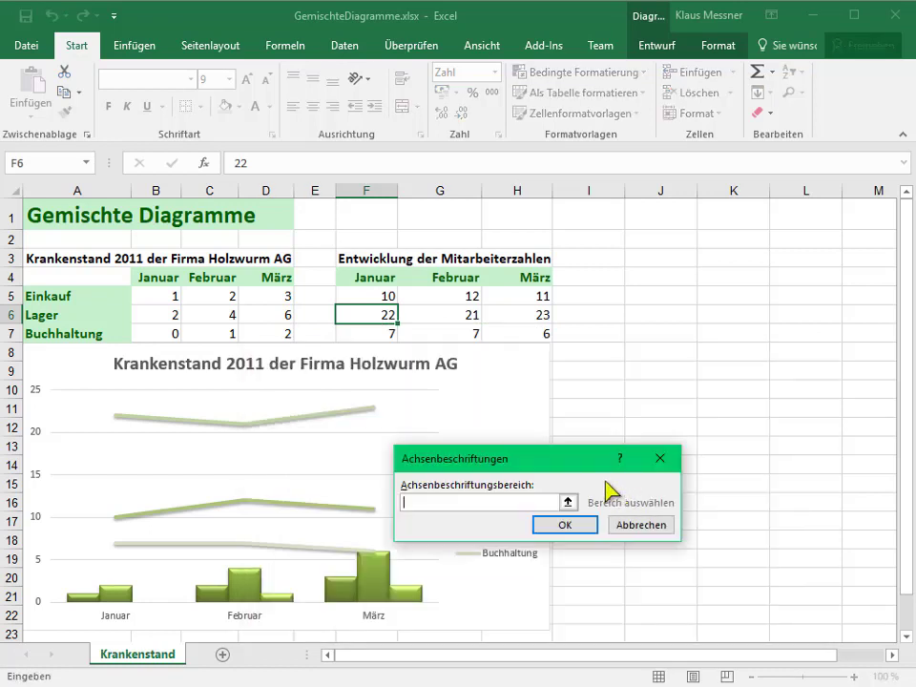
drag(375, 276, 541, 282)
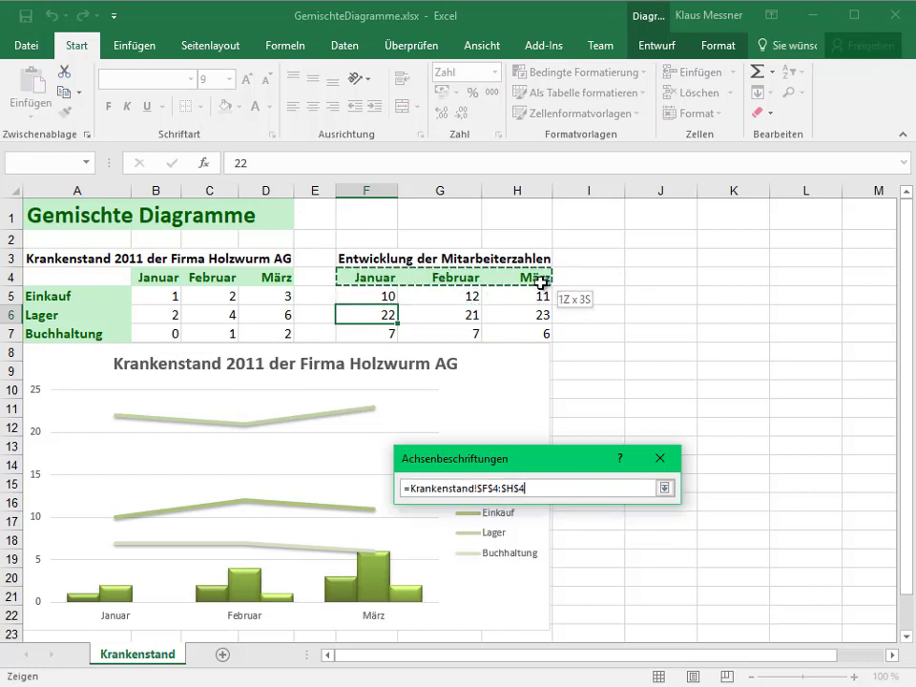
click(571, 526)
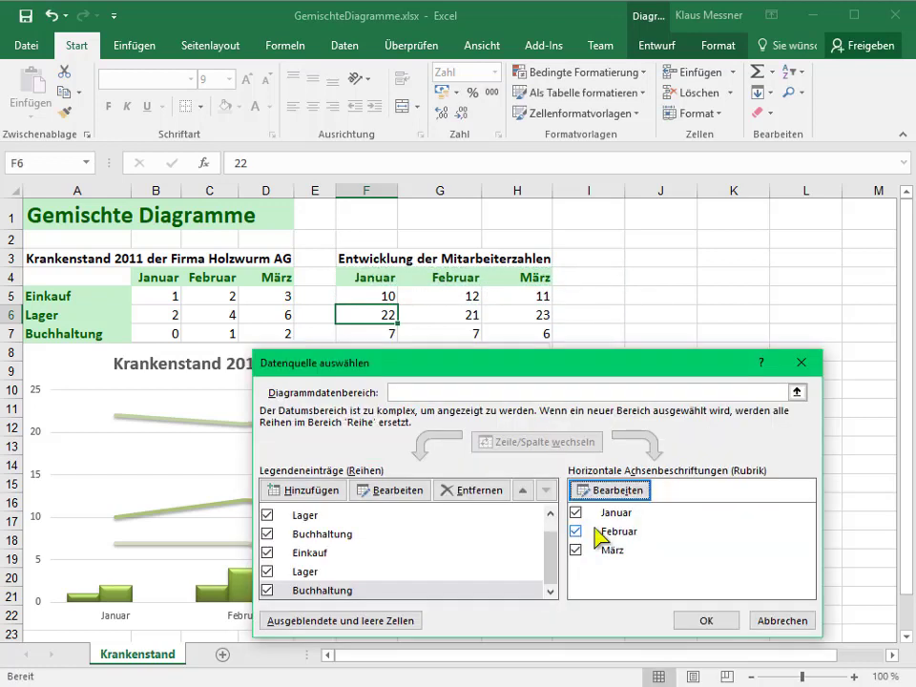
click(702, 616)
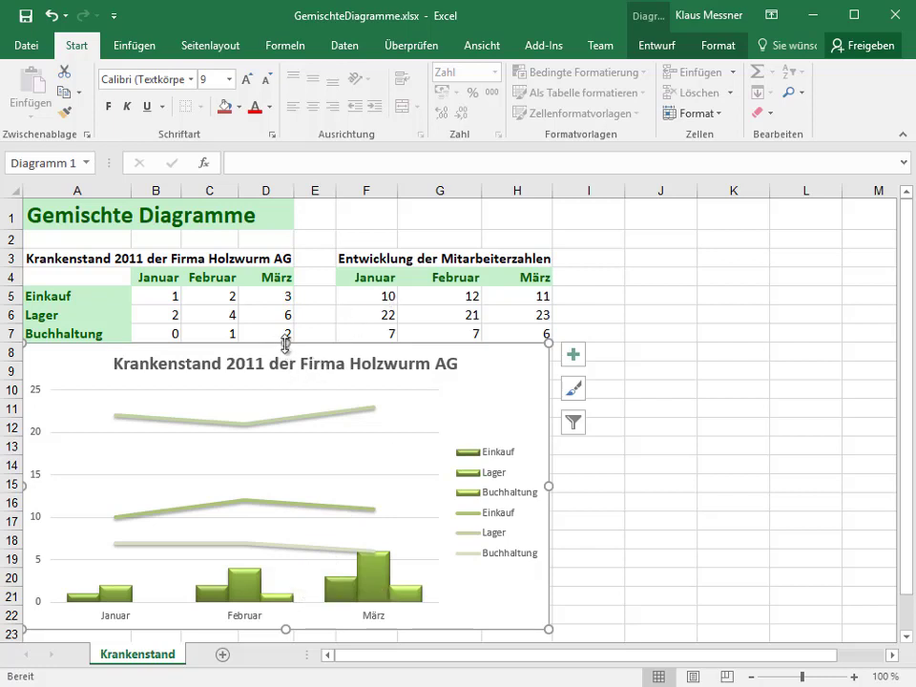
Stretch the chart's top edge up to row 1 and select the plot area.
drag(286, 344, 288, 198)
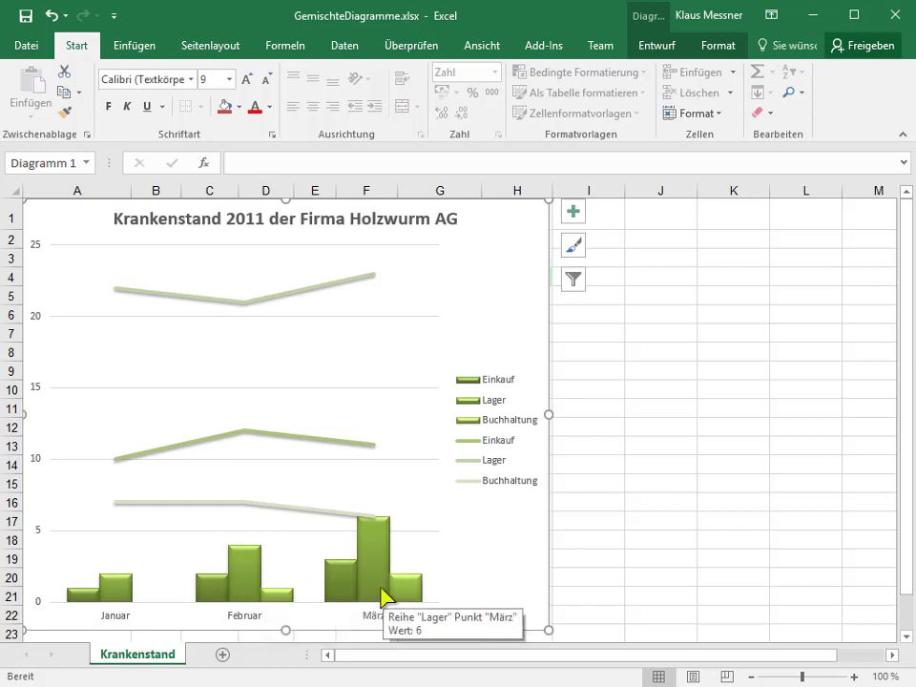
click(232, 308)
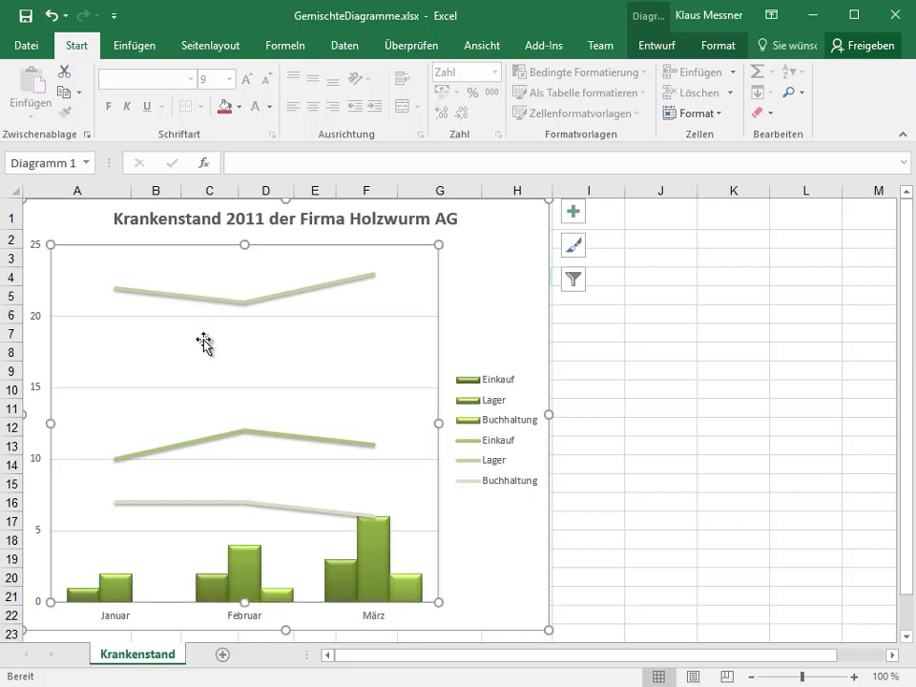
mouse_move(83, 595)
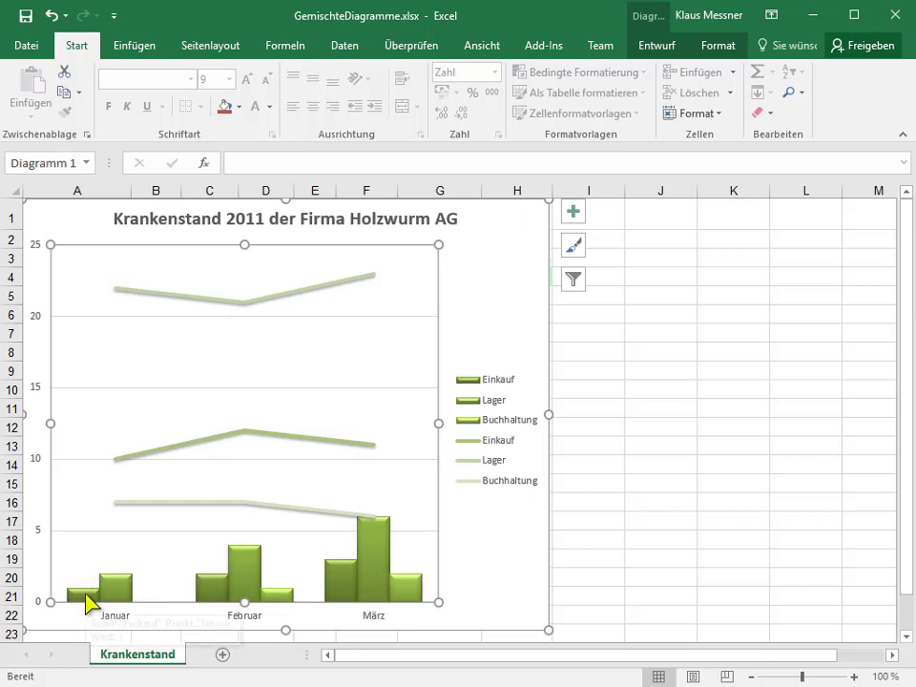
Fill the three Einkauf sick-leave columns with blue.
click(86, 595)
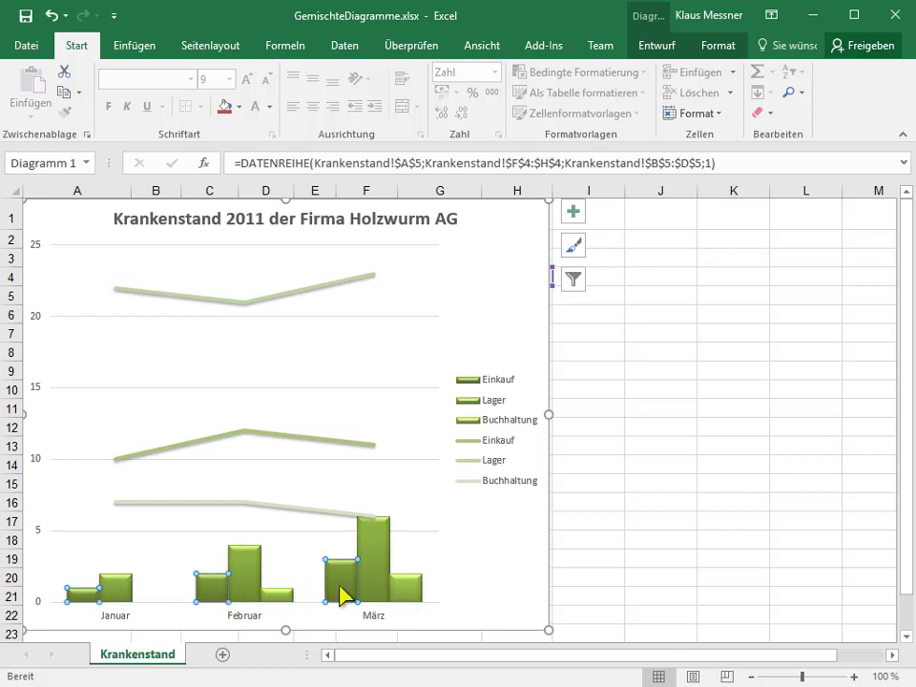
mouse_move(341, 579)
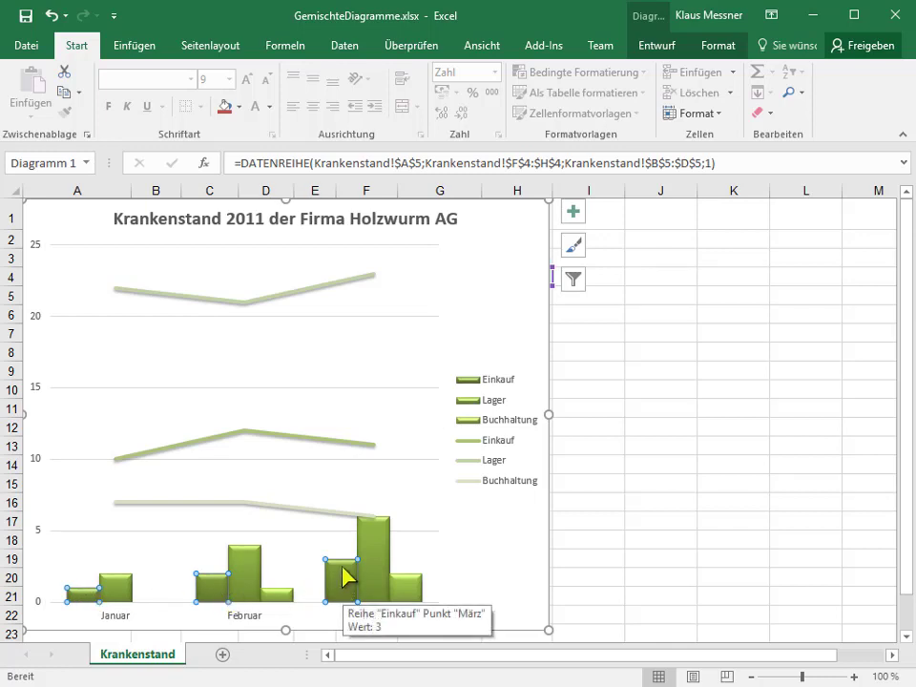
right_click(344, 576)
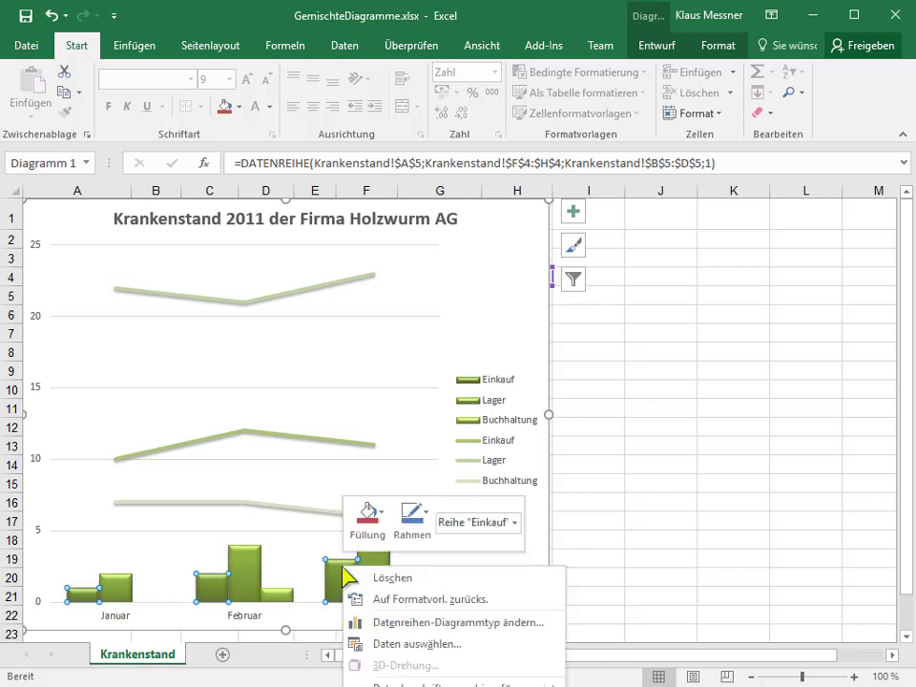
click(386, 514)
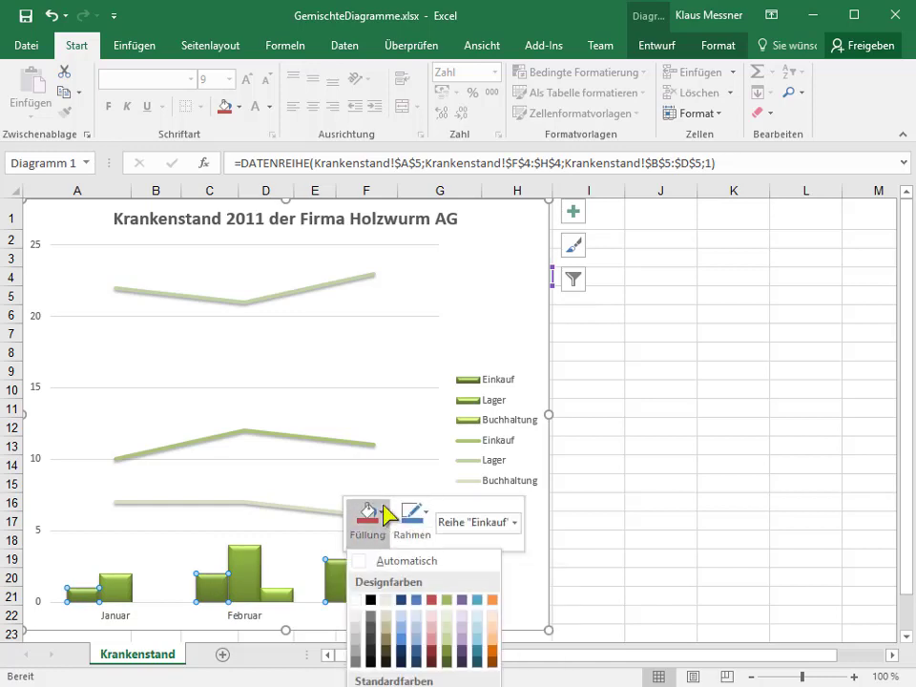
click(479, 652)
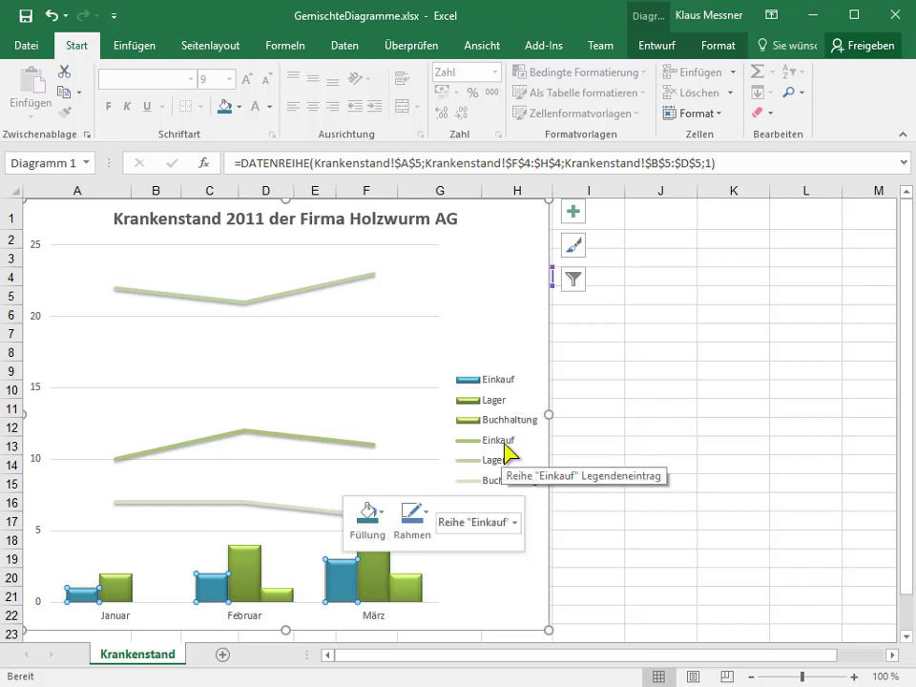
Give the Lager employee-count line a blue fill and a light blue line colour.
click(211, 307)
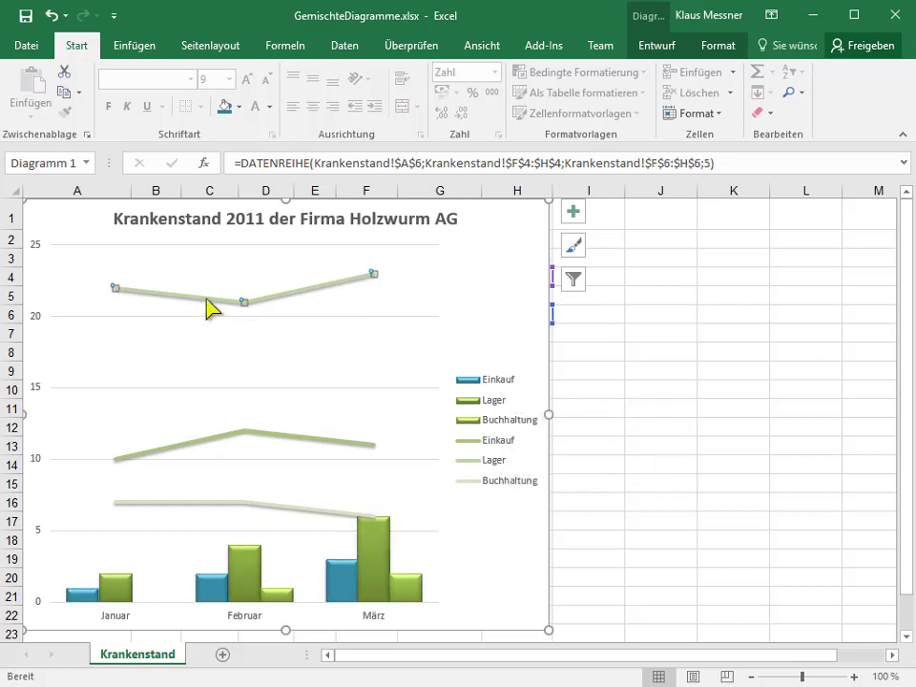
right_click(211, 306)
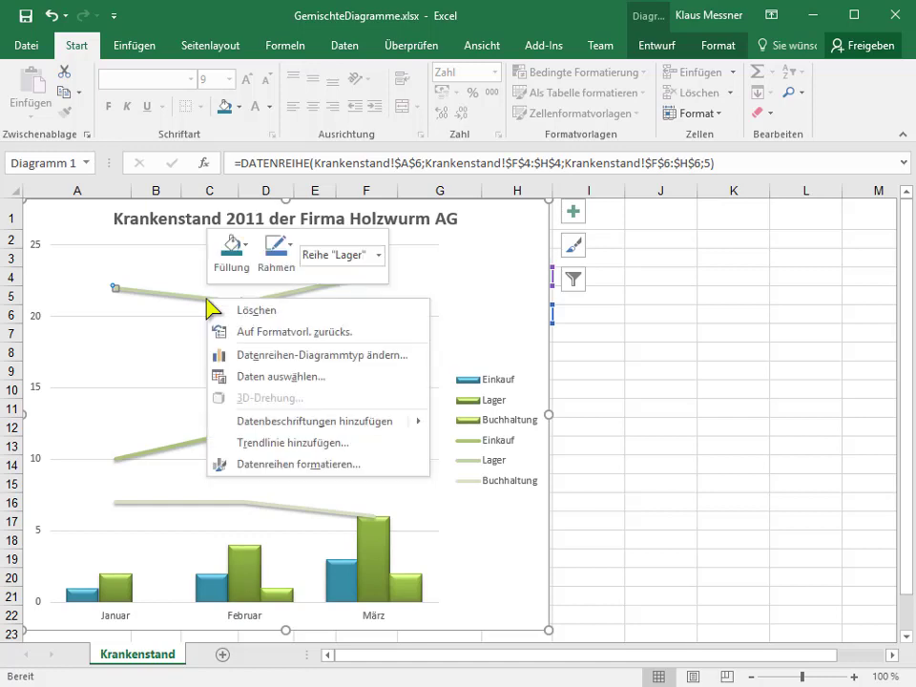
click(235, 250)
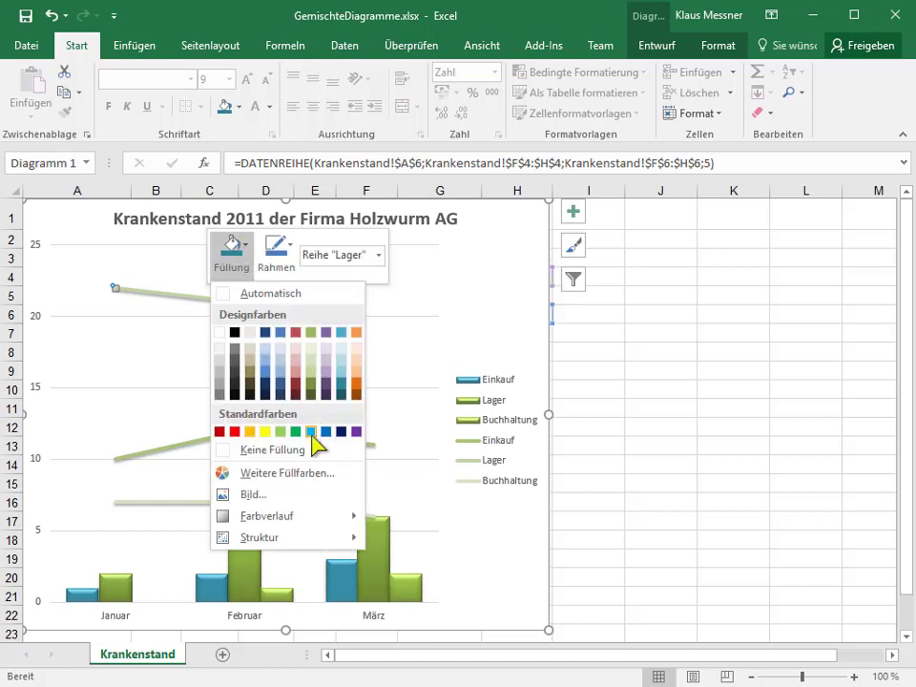
click(342, 372)
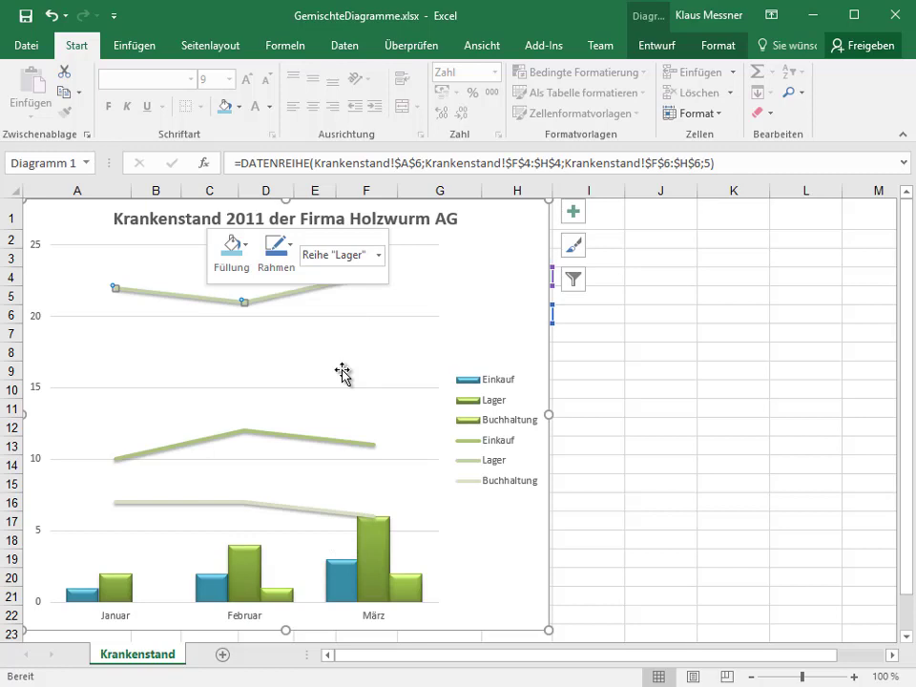
click(297, 258)
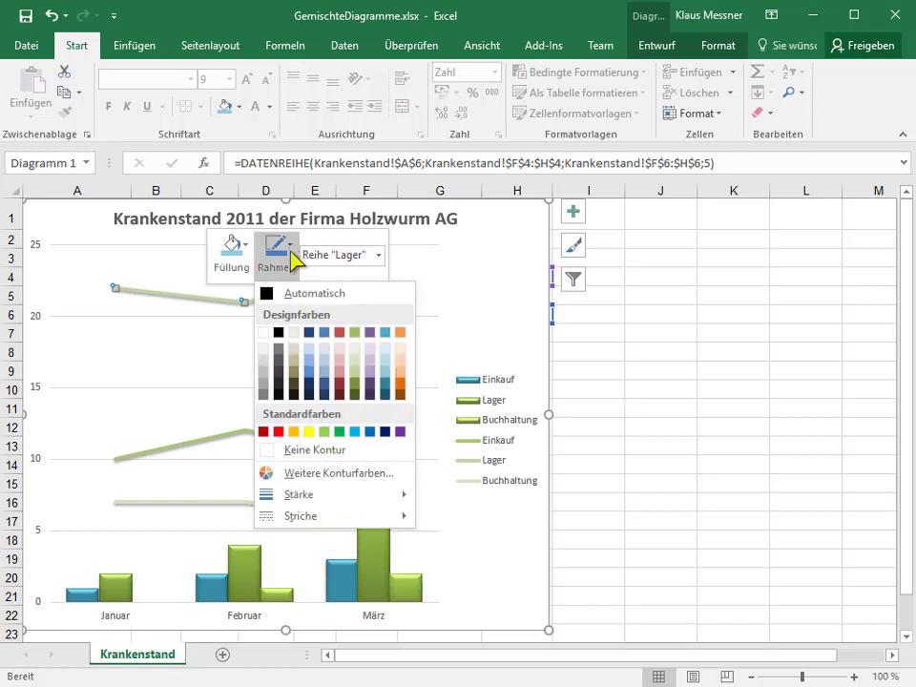
click(388, 382)
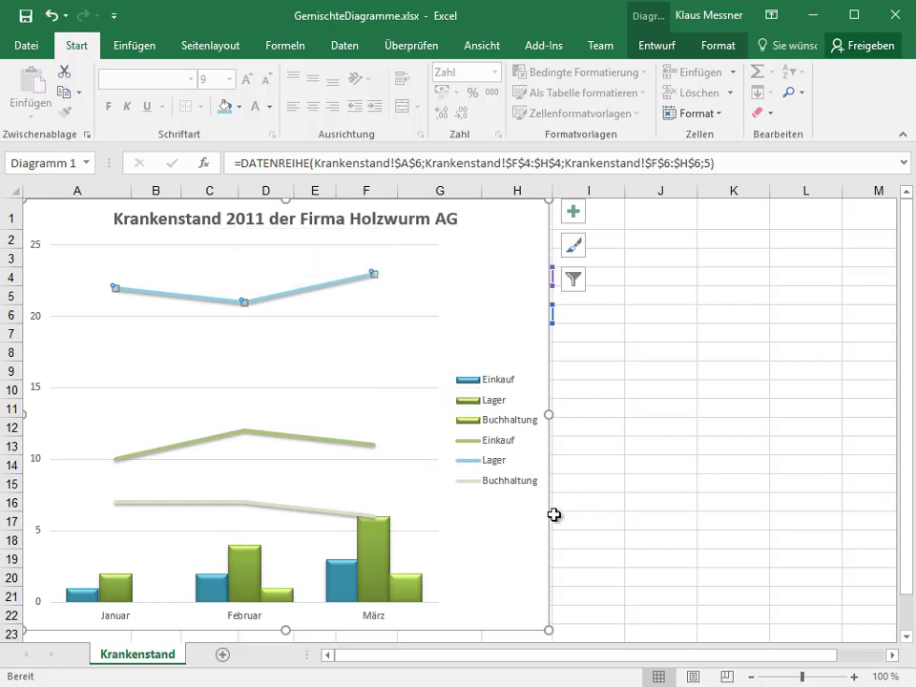
click(118, 597)
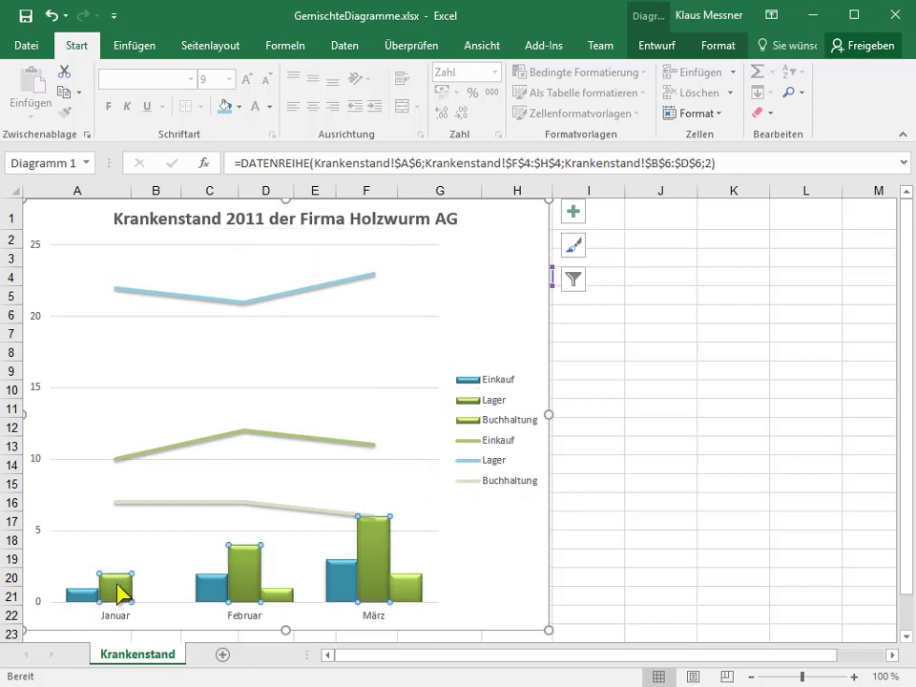
Fill the Lager sick-leave columns with gold.
right_click(122, 594)
click(143, 545)
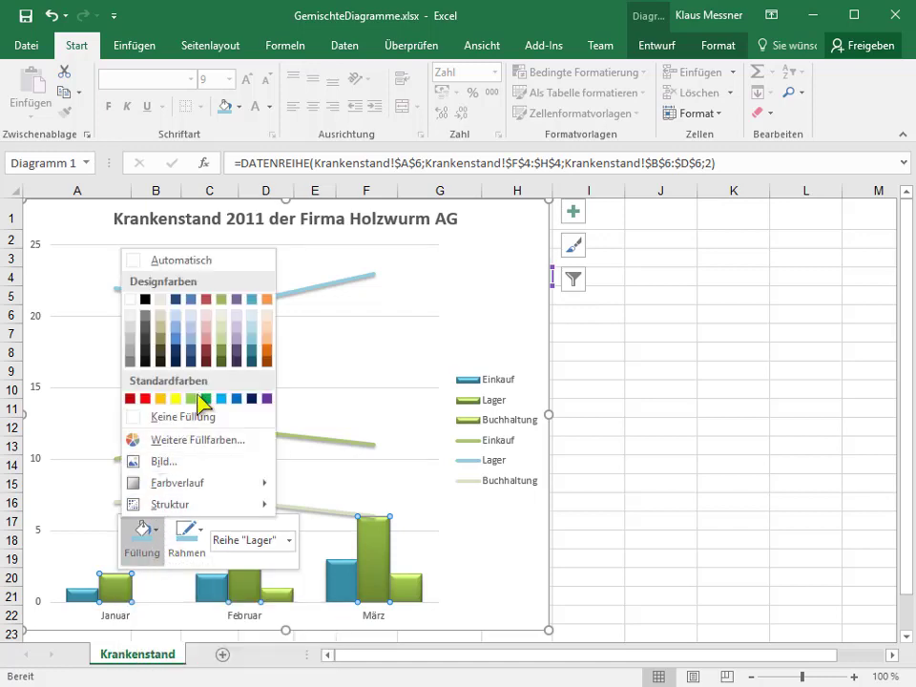
click(160, 399)
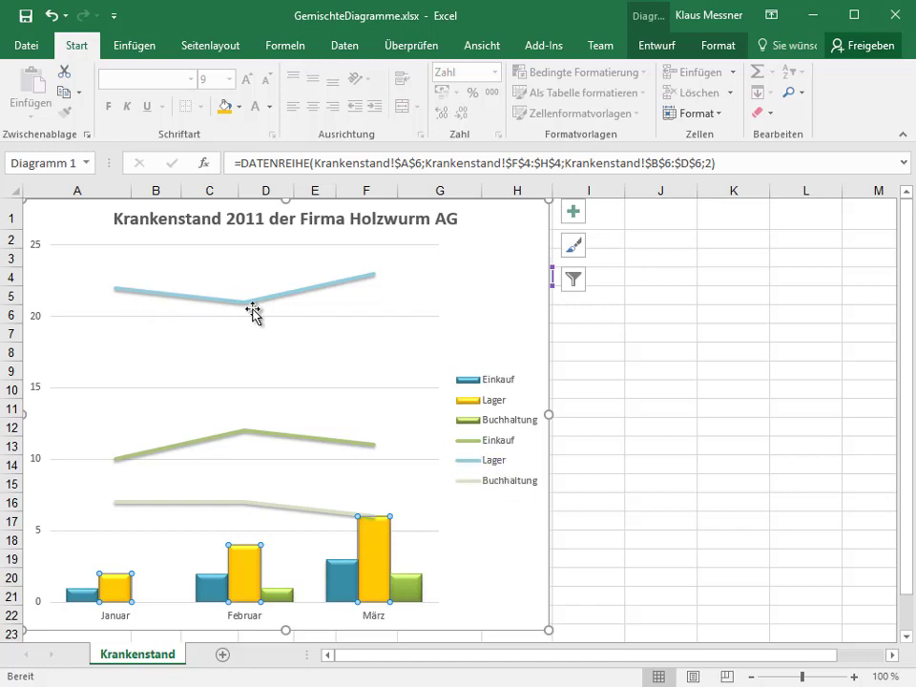
mouse_move(373, 275)
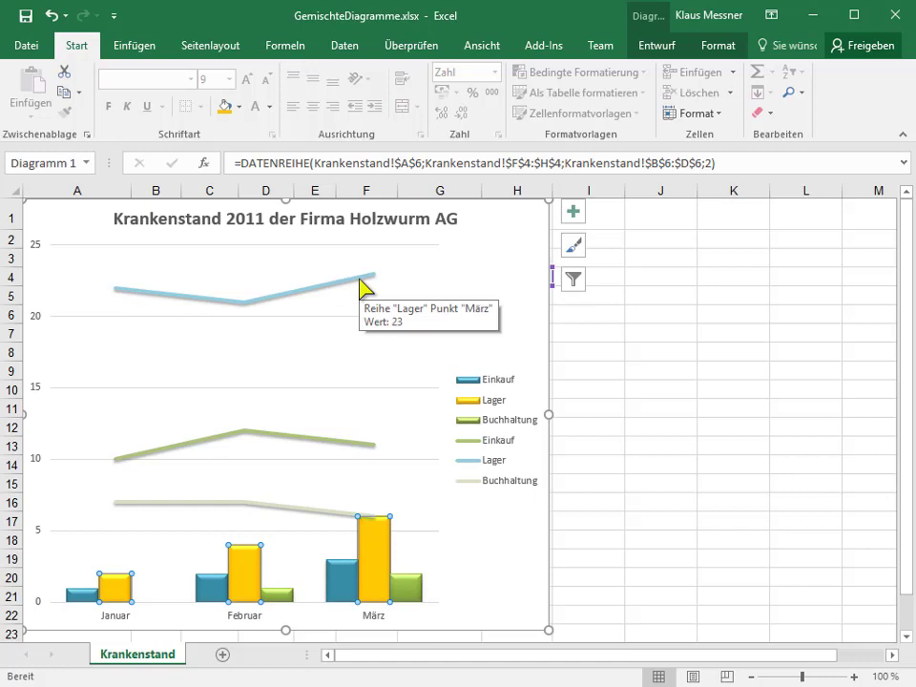
Colour the Lager employee-count line gold to match its columns.
right_click(362, 284)
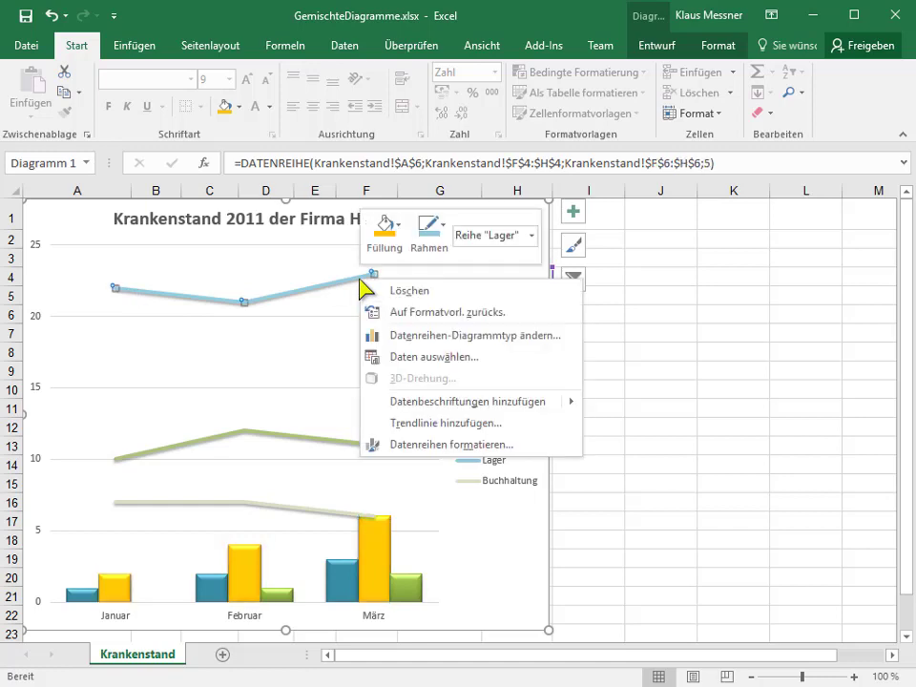
click(445, 231)
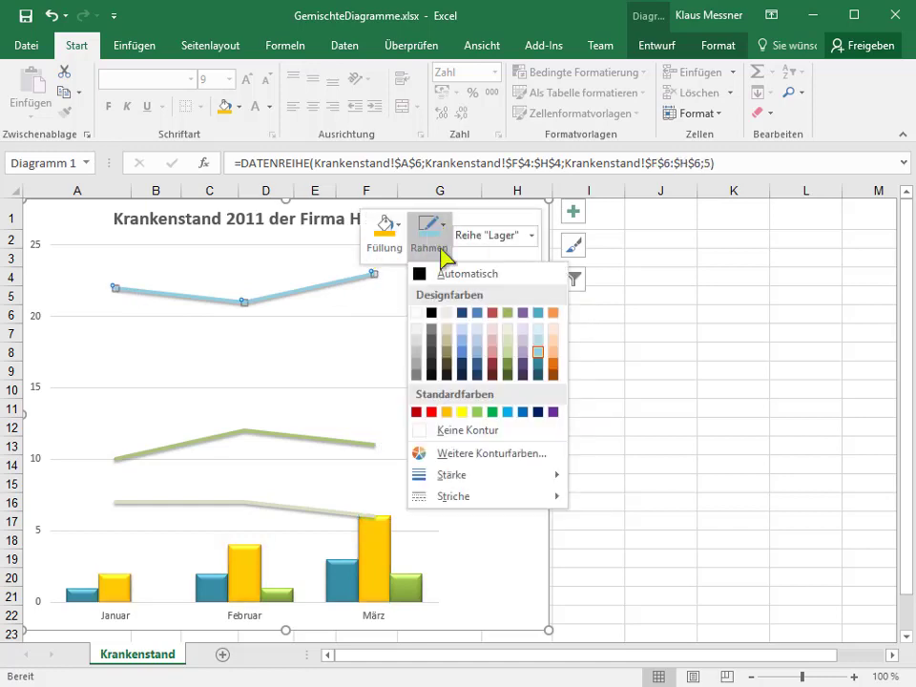
click(448, 412)
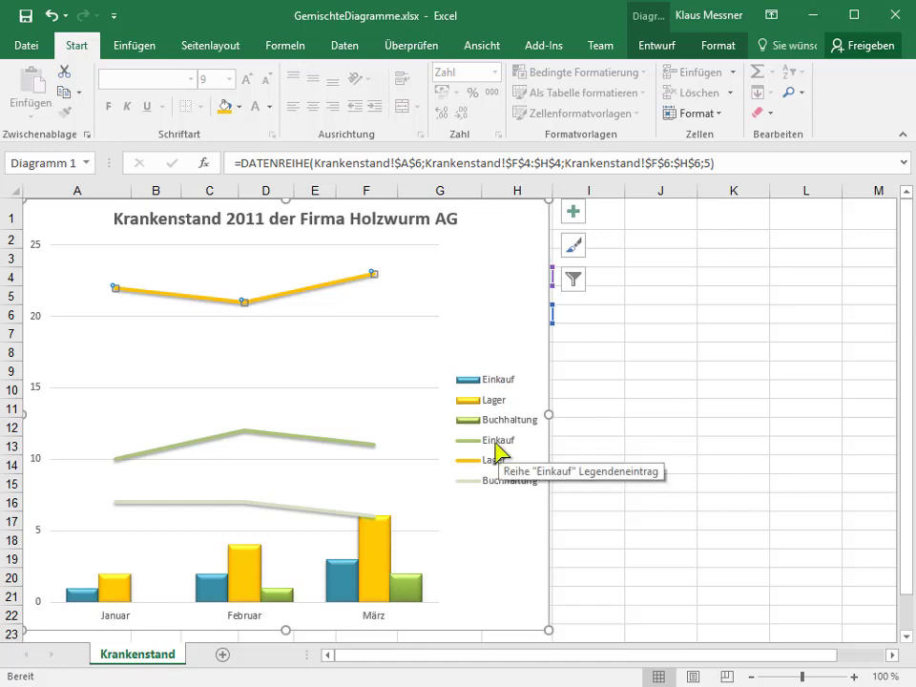
Give the Einkauf employee-count line a light blue fill and light blue line colour.
click(319, 439)
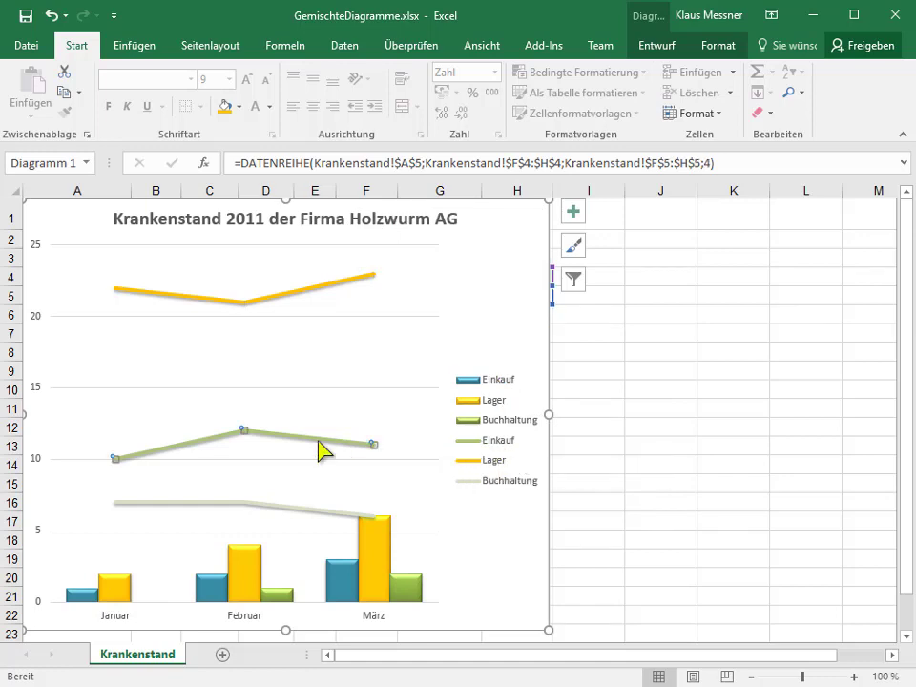
right_click(319, 439)
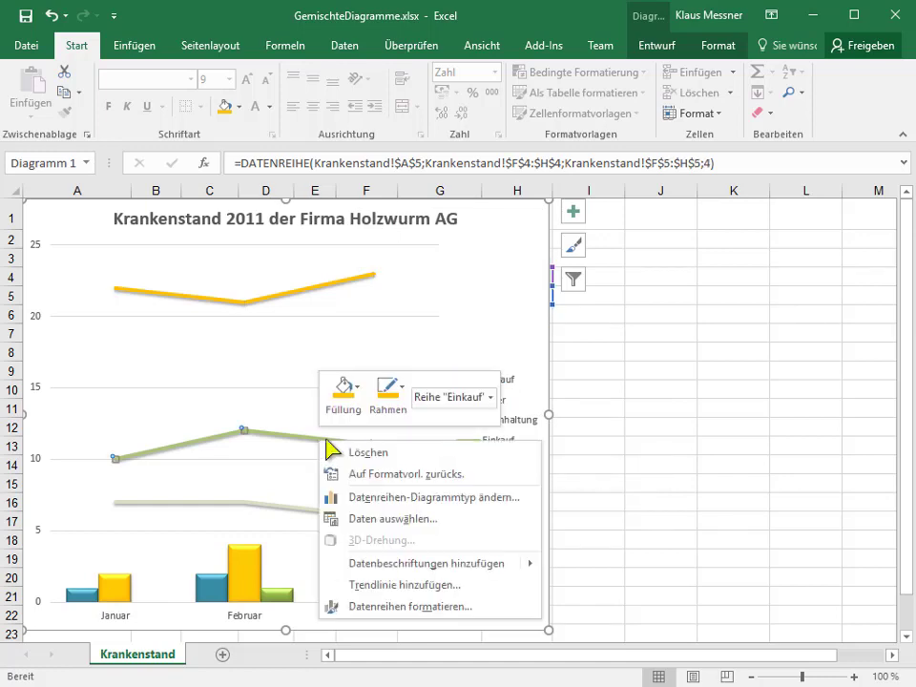
click(364, 389)
click(456, 523)
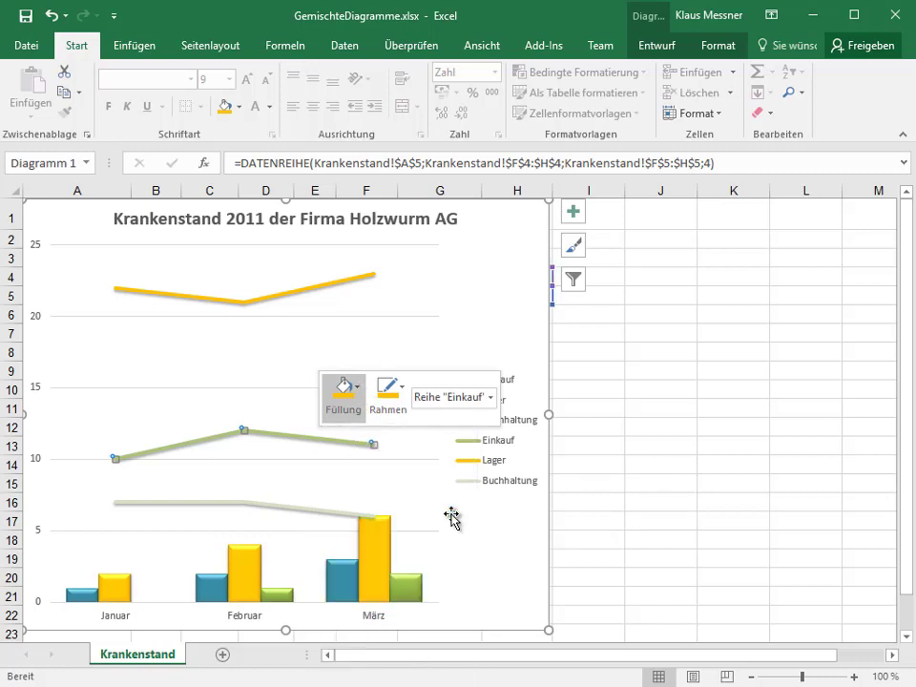
click(403, 383)
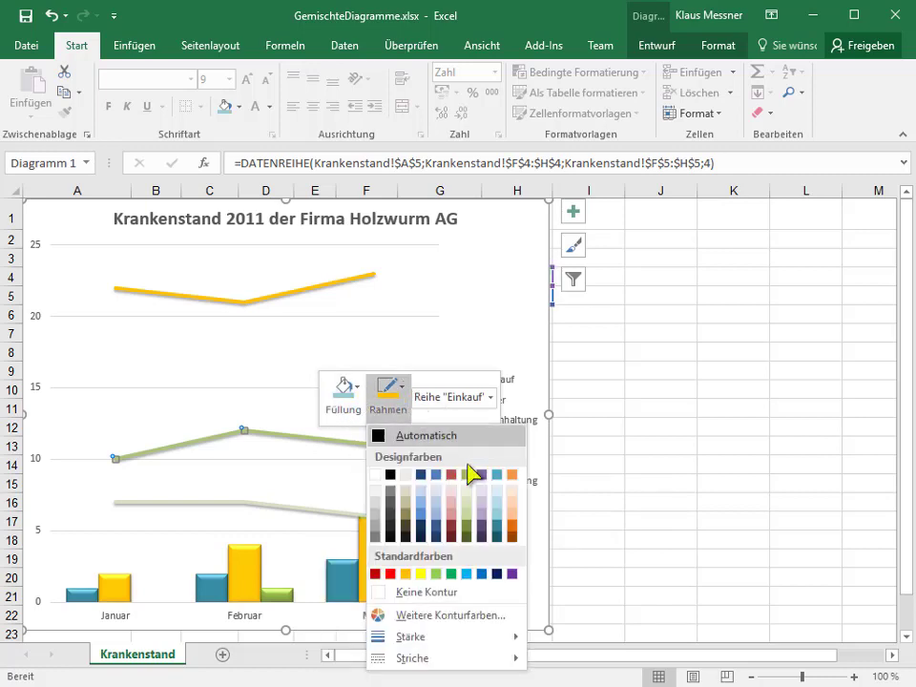
click(500, 527)
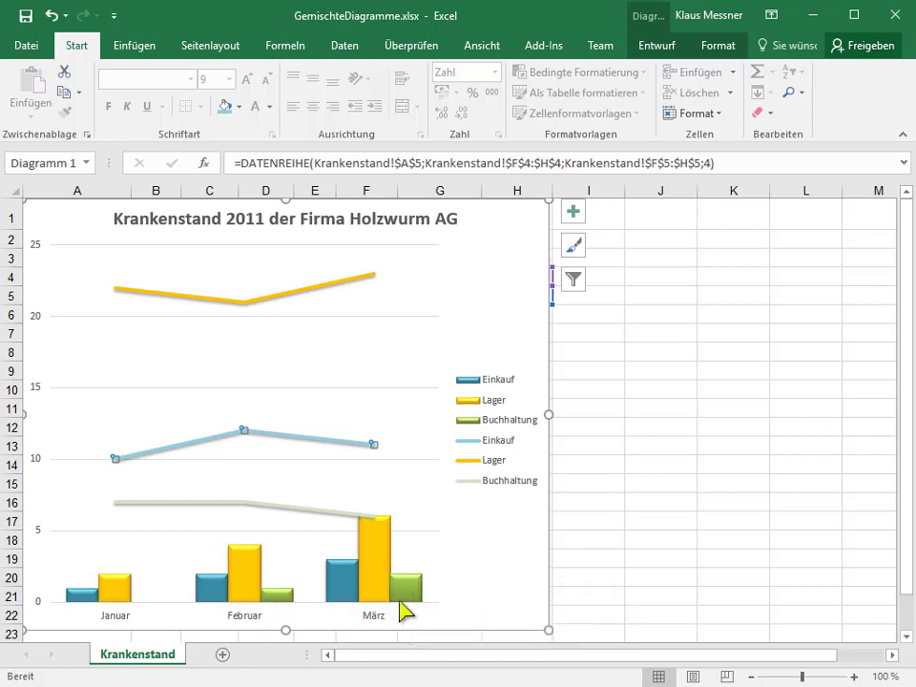
Colour the Buchhaltung employee-count line dark olive green to match its columns.
click(274, 507)
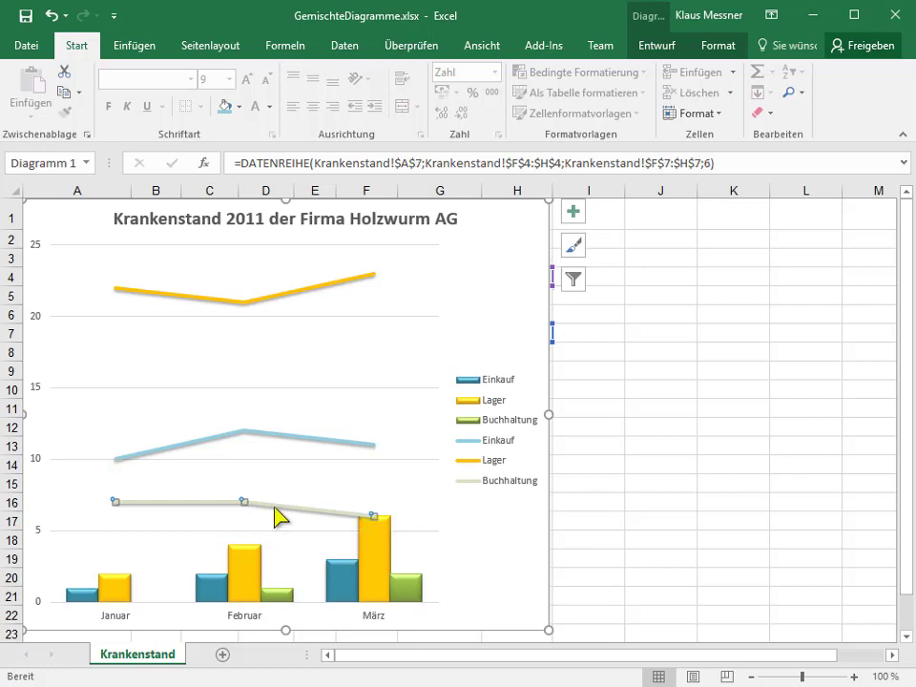
right_click(277, 516)
click(365, 458)
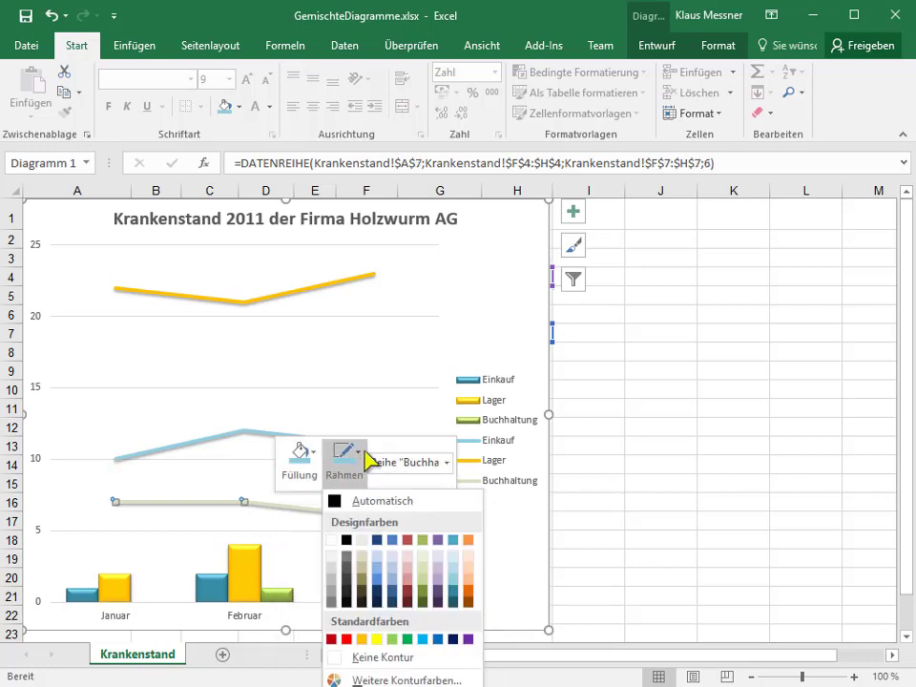
click(421, 590)
click(511, 580)
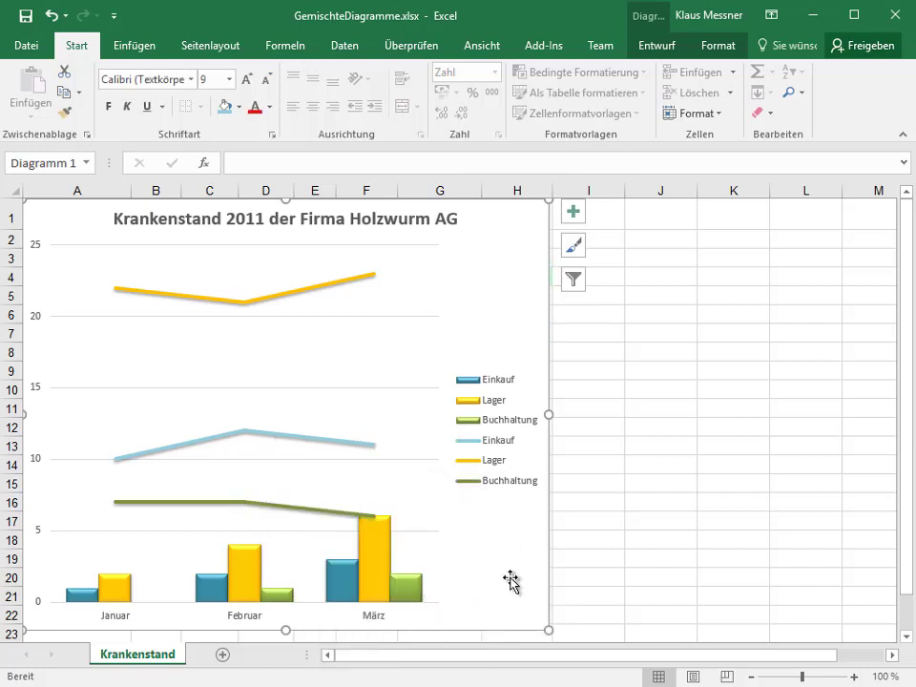